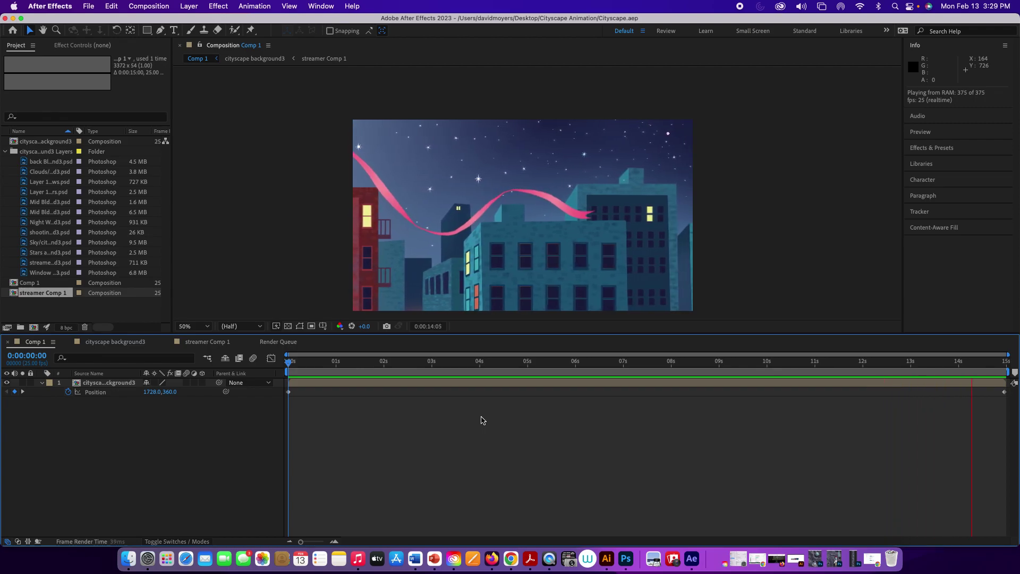
# Stop the Comp 1 cityscape RAM preview near the one-second mark
pyautogui.press('space')
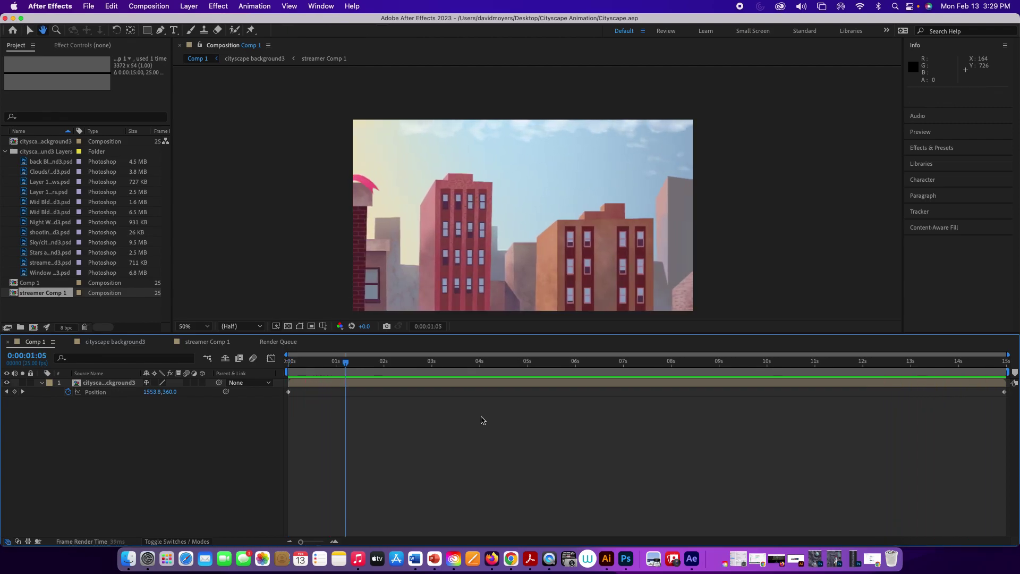
# Open Cityscape Demo.aep from the Demo folder on the iCloud Desktop
pyautogui.click(88, 6)
pyautogui.moveTo(94, 22)
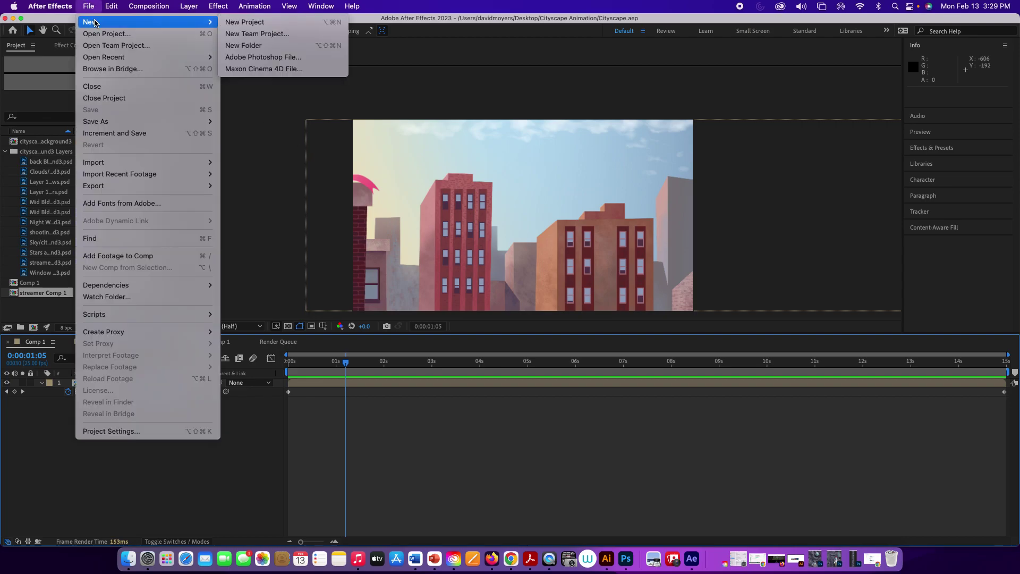
pyautogui.click(98, 33)
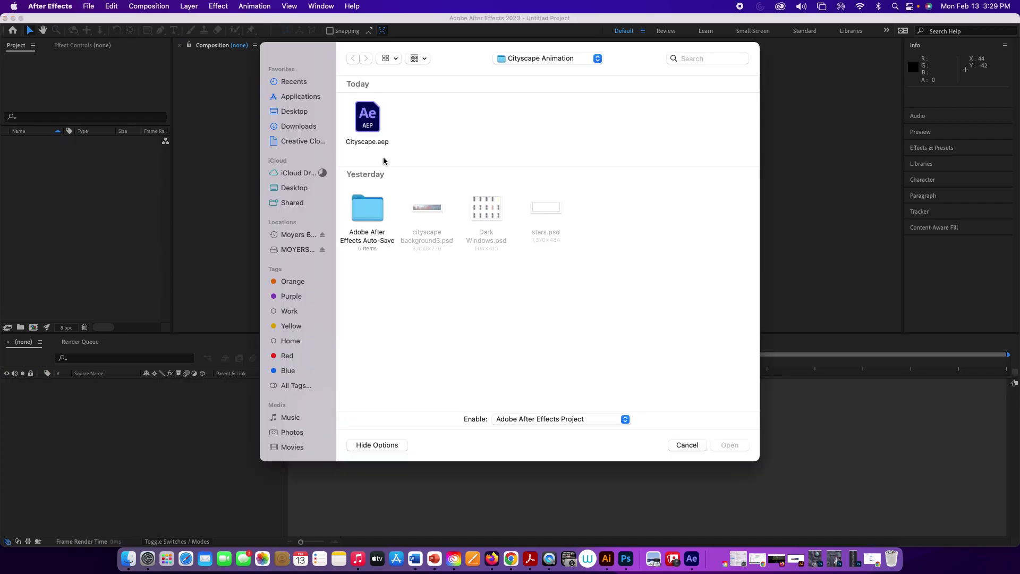
pyautogui.click(532, 60)
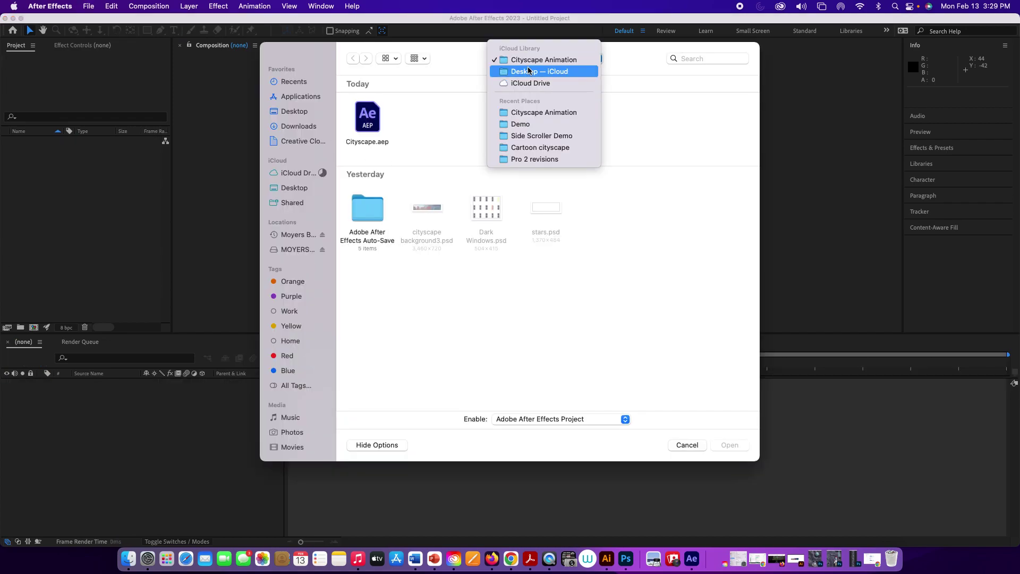
pyautogui.click(532, 71)
pyautogui.doubleClick(476, 124)
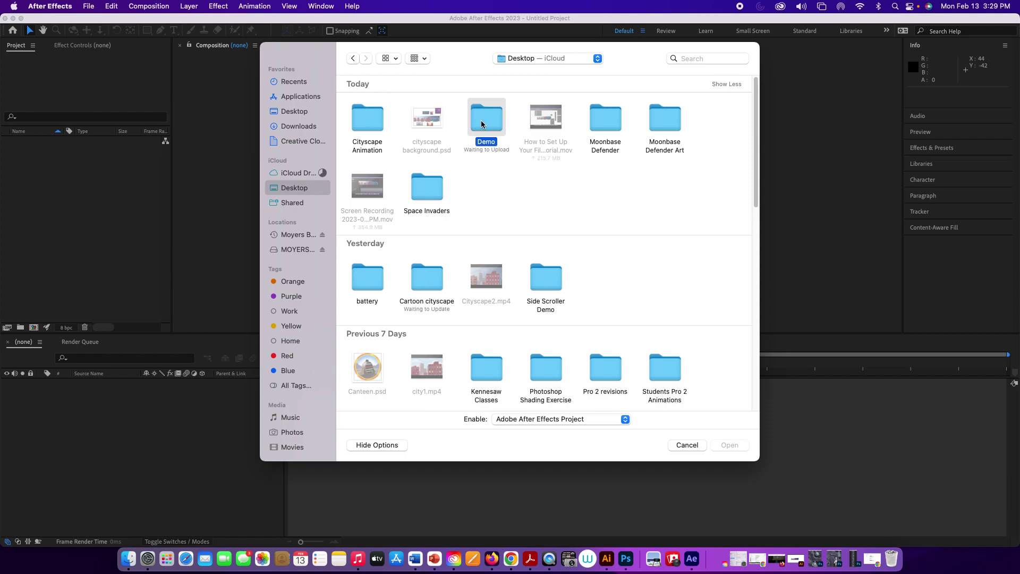
pyautogui.doubleClick(433, 122)
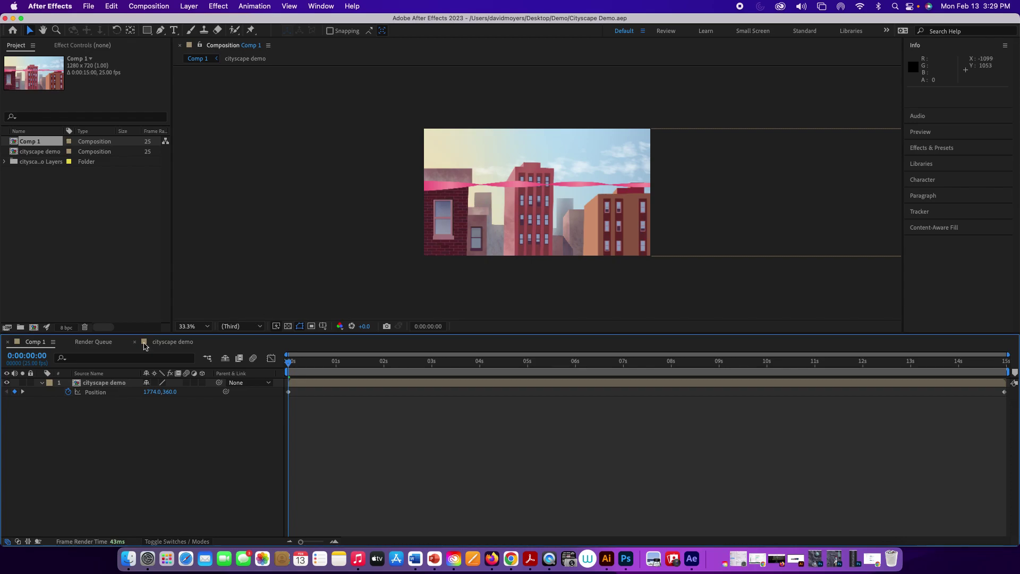
# In the cityscape demo composition, select the streamer layer and bring up its context menu
pyautogui.click(161, 343)
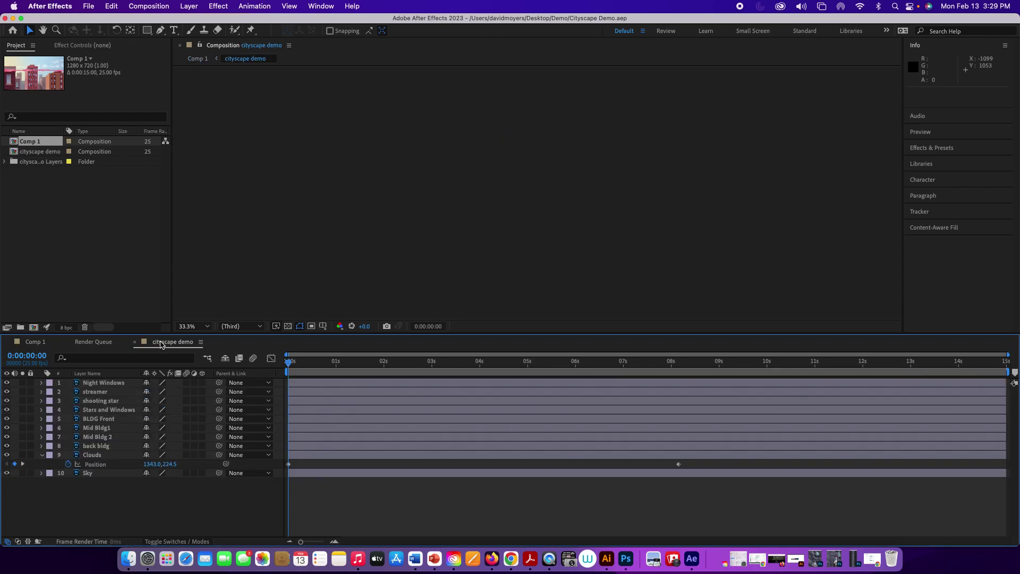
pyautogui.click(112, 394)
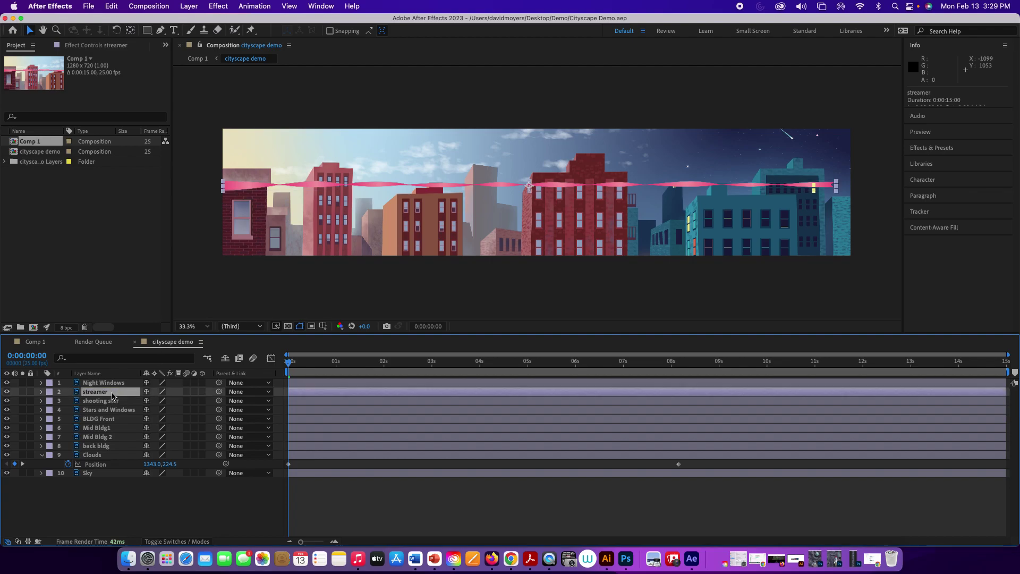
pyautogui.rightClick(112, 395)
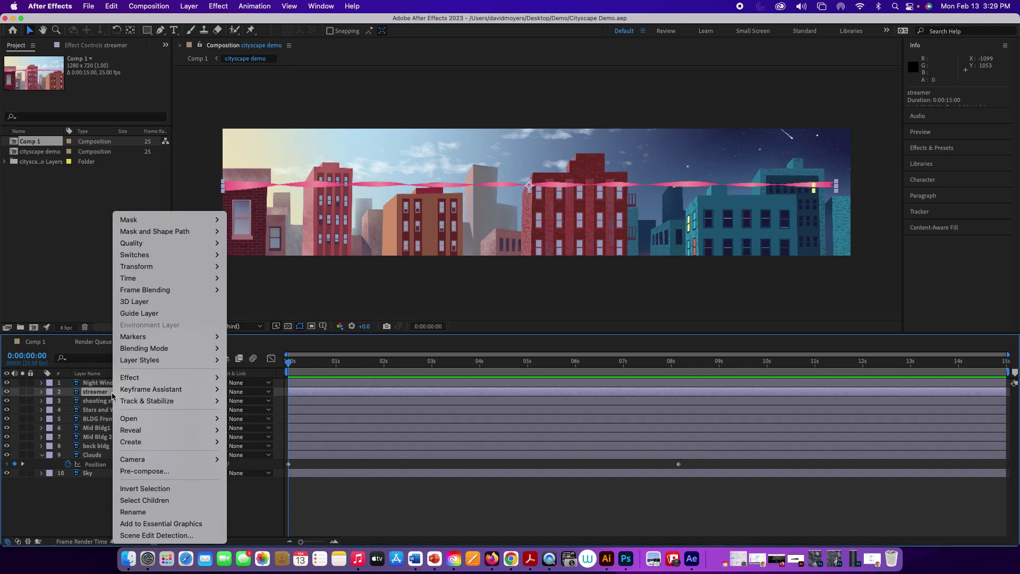
# Pre-compose streamer into 'streamer Comp 1' with all attributes moved, opening the new comp
pyautogui.click(146, 471)
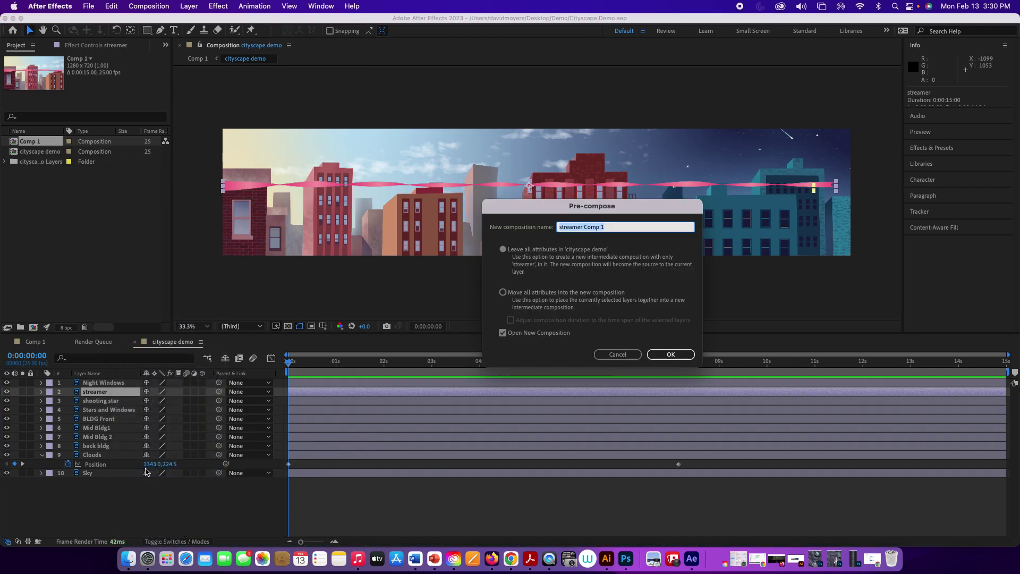
pyautogui.click(503, 293)
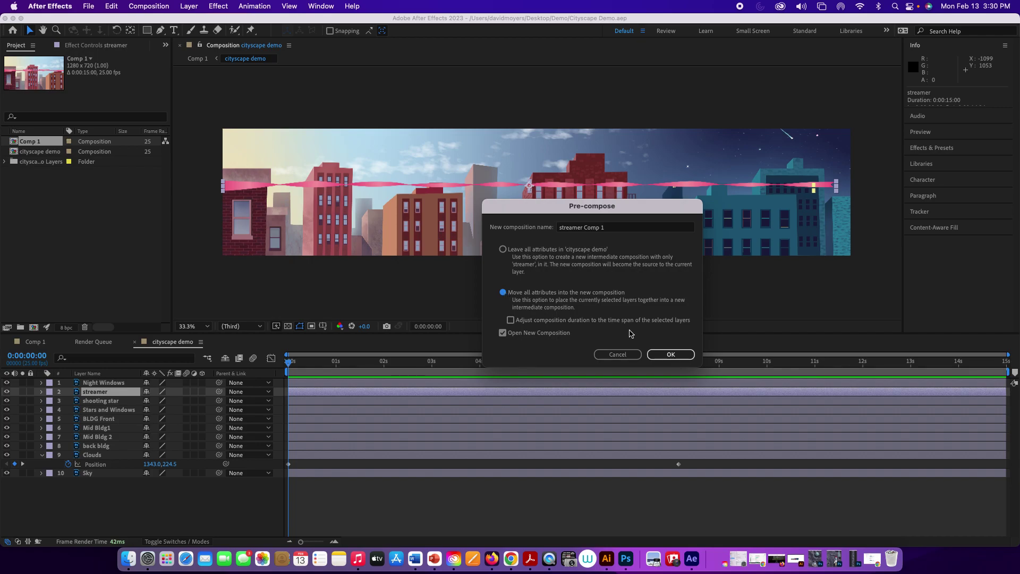
pyautogui.click(670, 355)
pyautogui.click(671, 355)
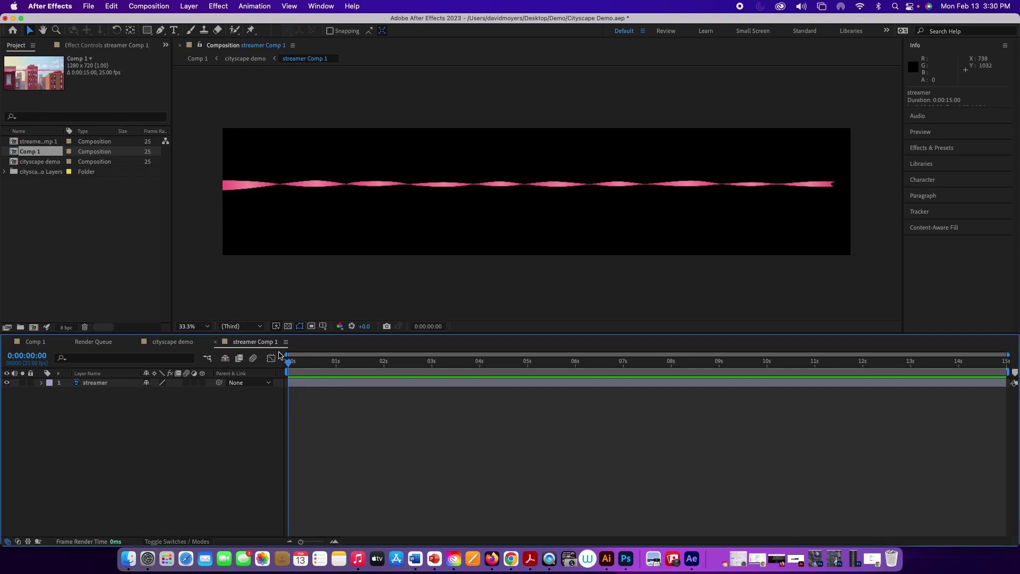
# Back in cityscape demo, zoom to 100% and frame the streamer's left end
pyautogui.click(169, 343)
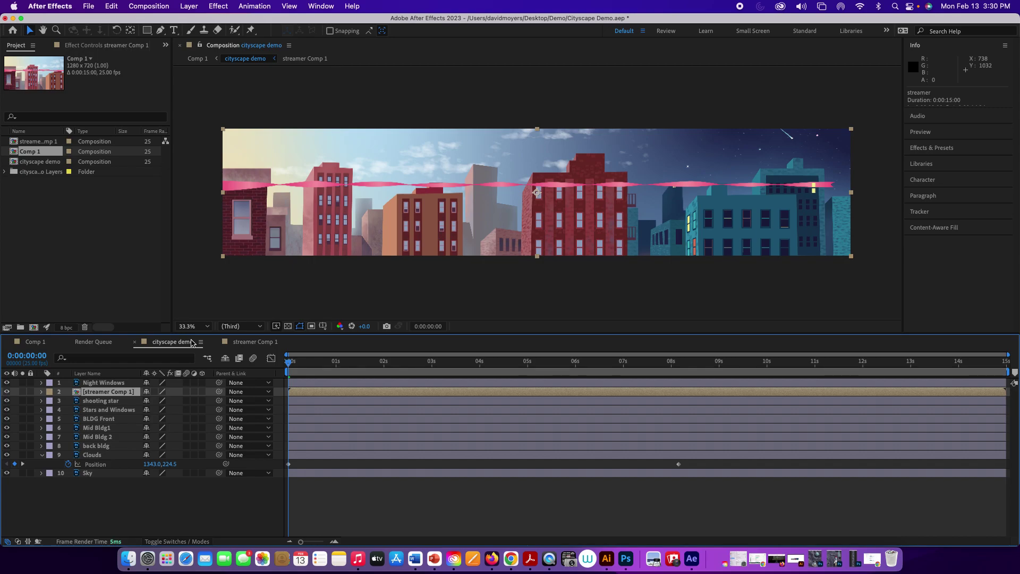
pyautogui.press('z')
pyautogui.click(330, 194)
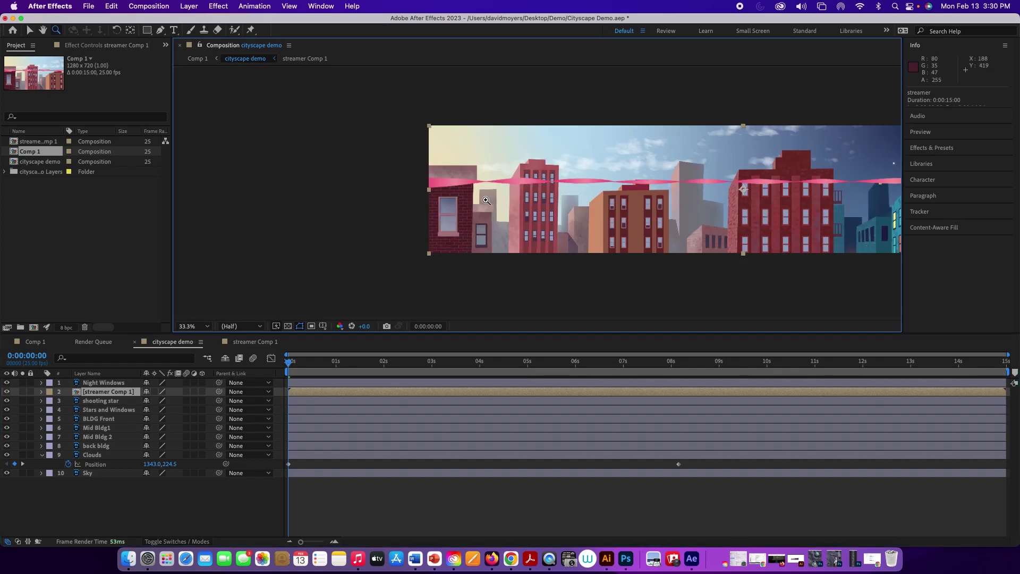
pyautogui.doubleClick(523, 200)
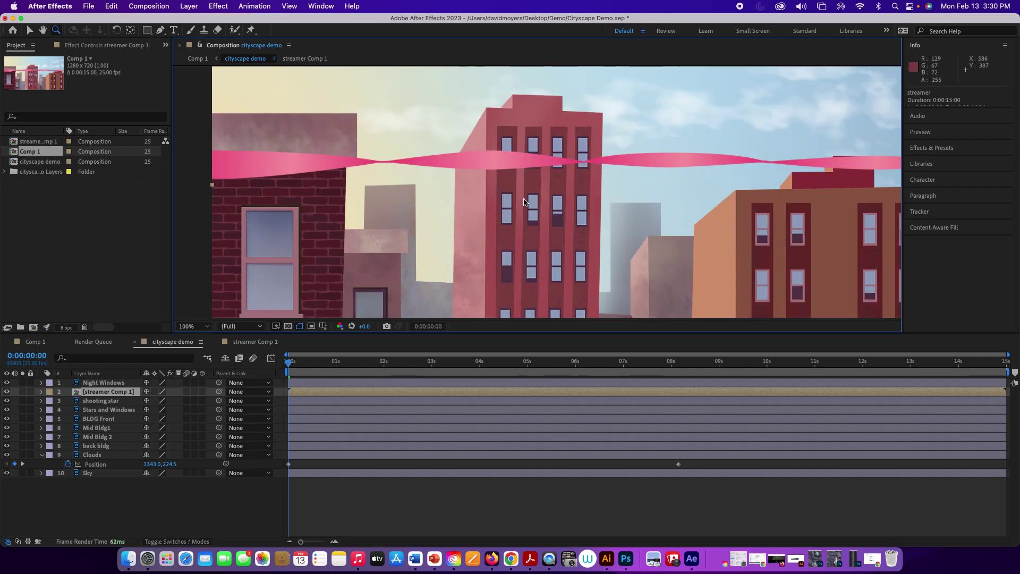
pyautogui.press('h')
pyautogui.moveTo(349, 191); pyautogui.dragTo(351, 223)
pyautogui.press('z')
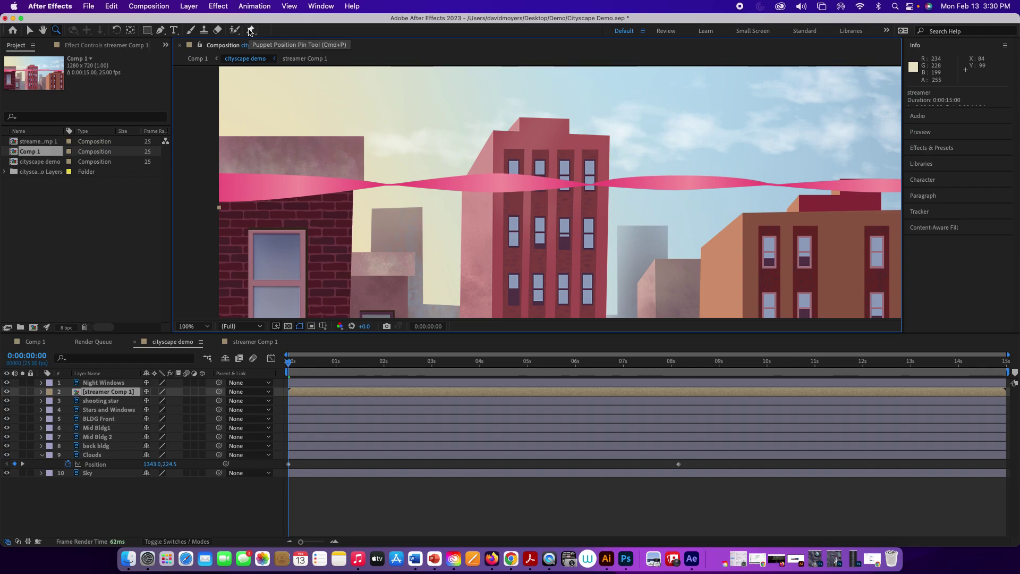
# Choose the Puppet Position Pin tool and drop mesh Expansion from 47 to 0
pyautogui.click(250, 30)
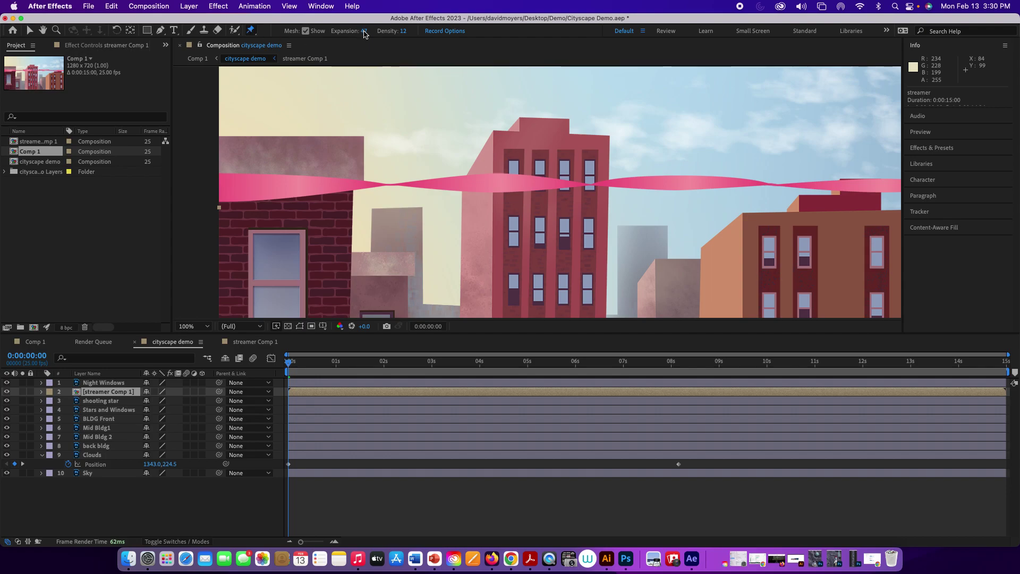
pyautogui.moveTo(364, 35); pyautogui.dragTo(334, 30)
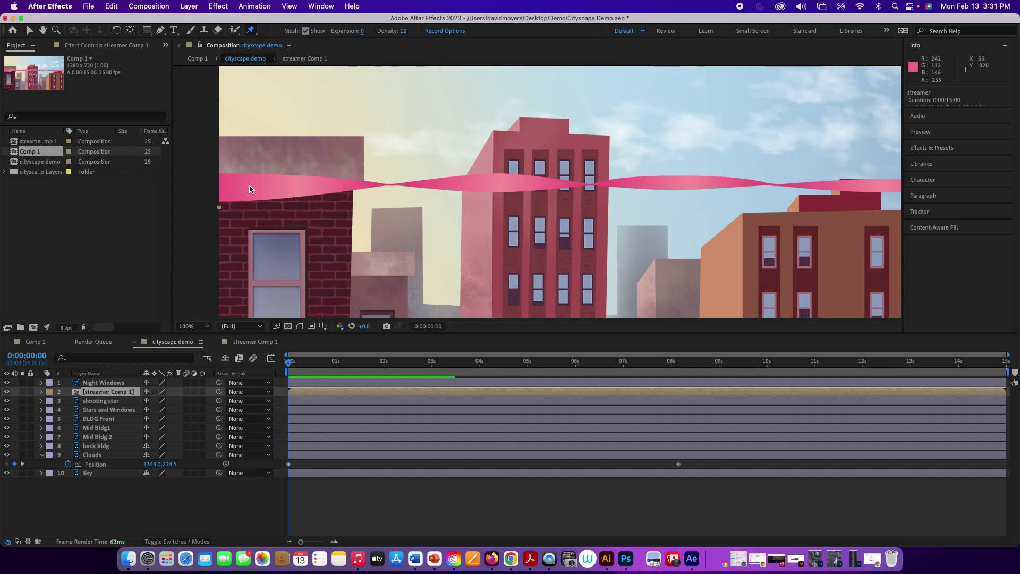
# Pin the streamer's left-end corners and add pins along it past the tall pink building
pyautogui.click(283, 186)
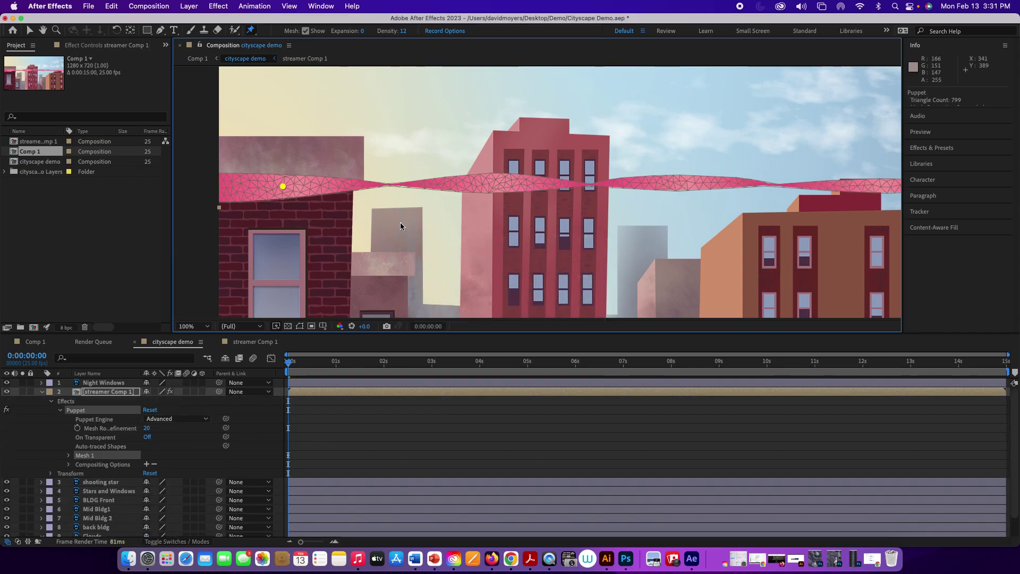
pyautogui.click(222, 198)
pyautogui.click(222, 176)
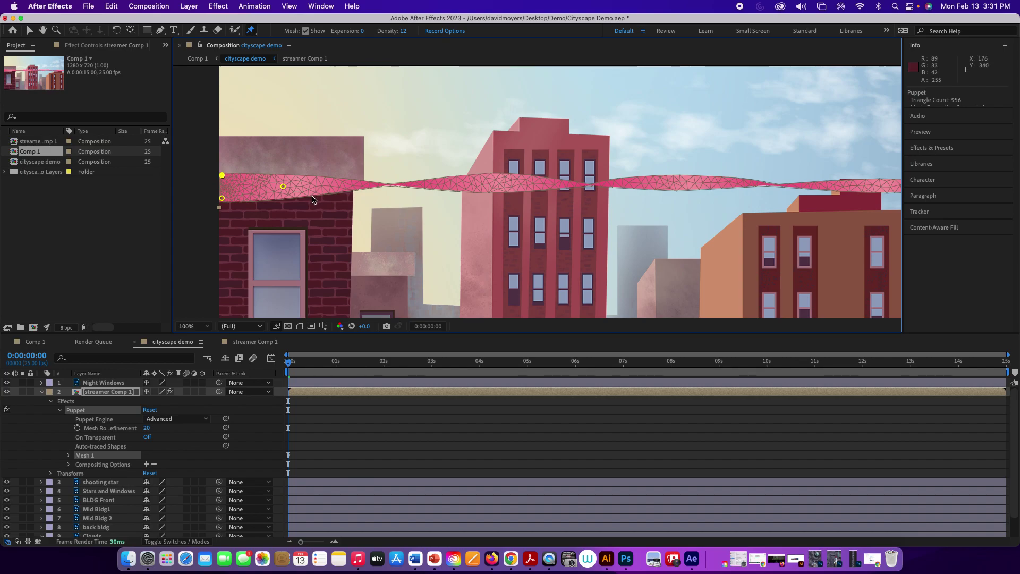
pyautogui.click(377, 185)
pyautogui.click(399, 185)
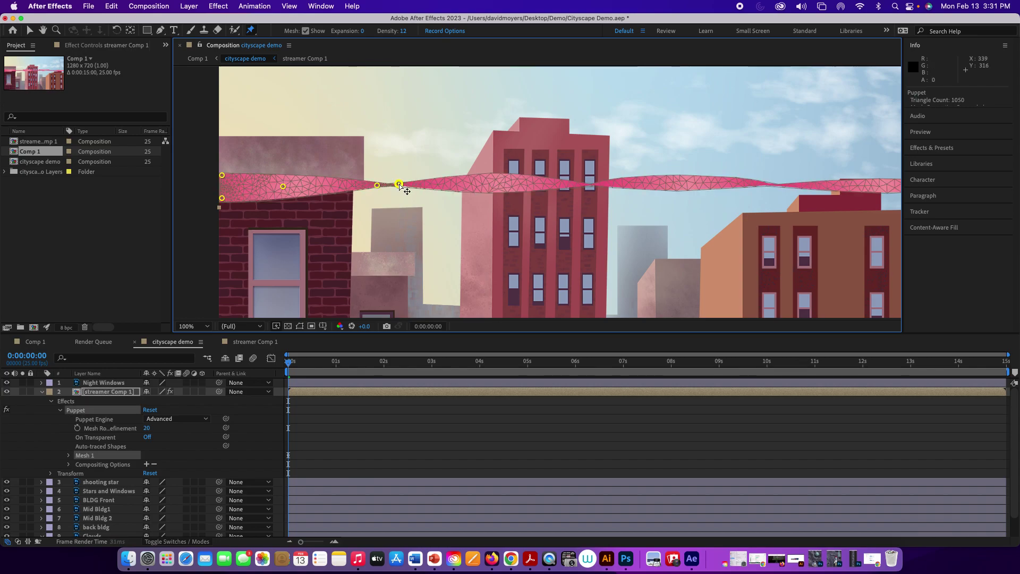
pyautogui.click(489, 184)
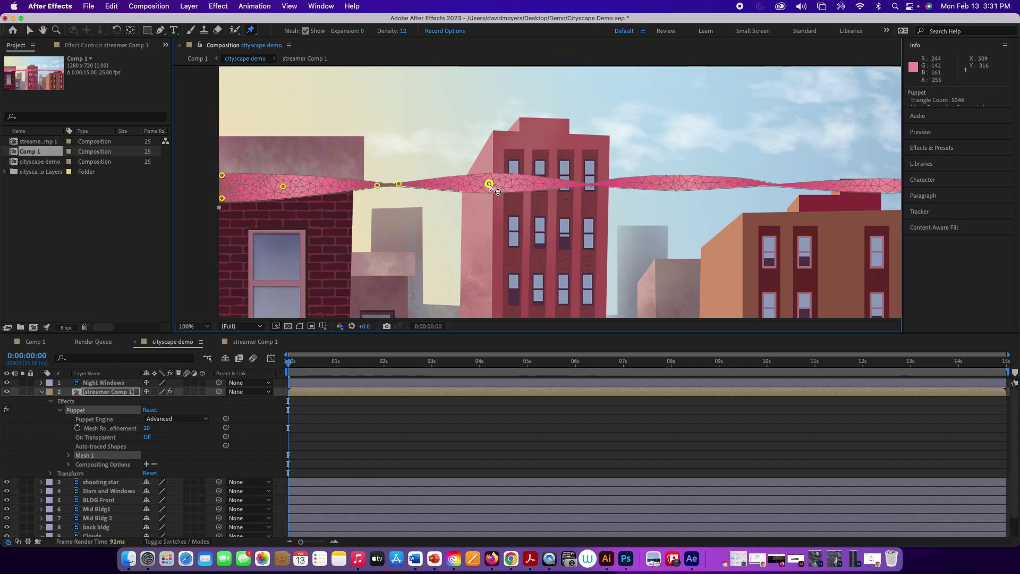
pyautogui.click(580, 183)
pyautogui.click(594, 183)
# Pan right and keep pinning along the streamer, undoing one misplaced pin
pyautogui.moveTo(627, 183); pyautogui.dragTo(510, 183)
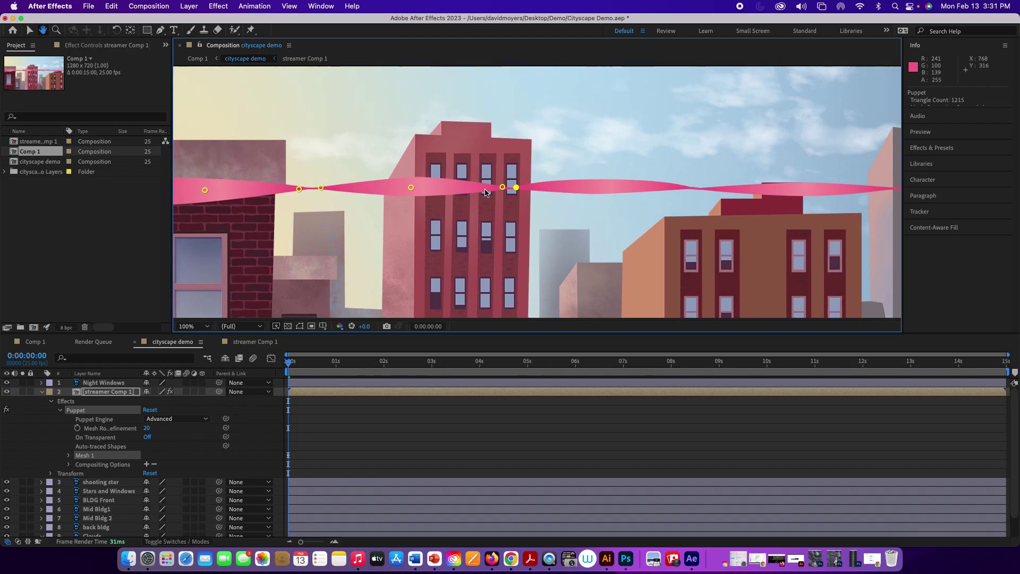
pyautogui.click(508, 188)
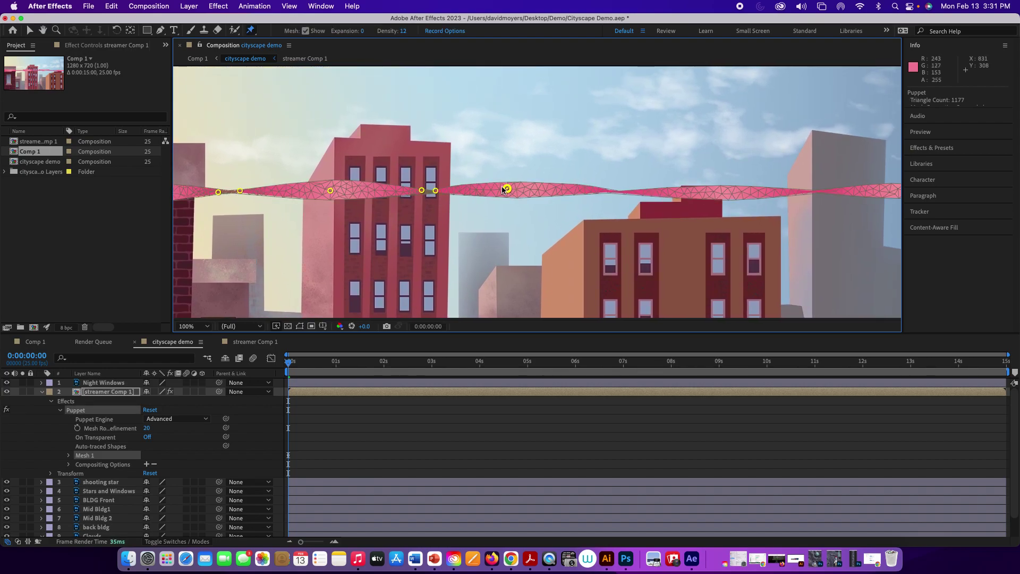
pyautogui.press('super+z')
pyautogui.click(628, 190)
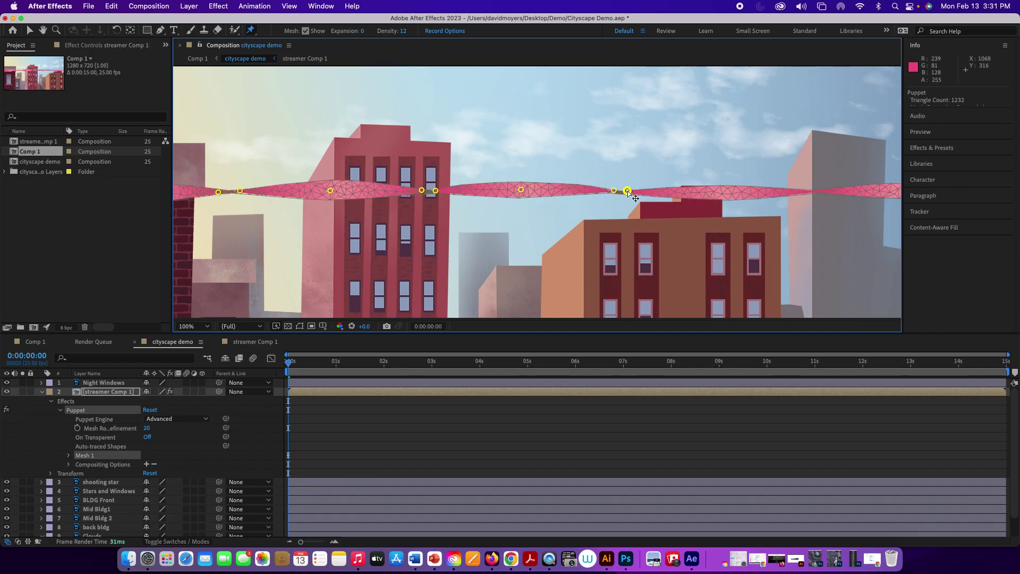
pyautogui.moveTo(627, 190); pyautogui.dragTo(362, 191)
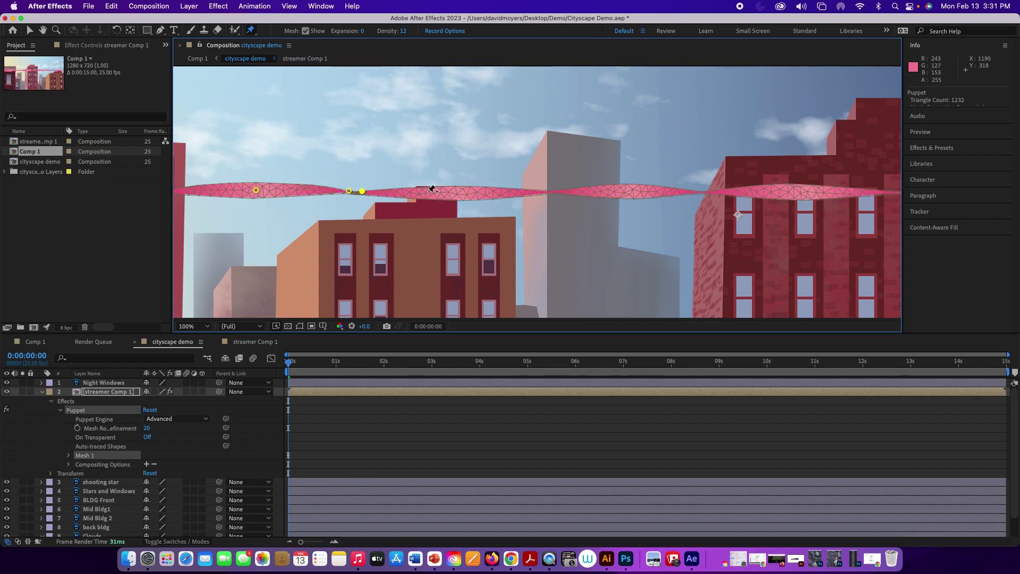
pyautogui.click(455, 192)
pyautogui.click(557, 191)
pyautogui.click(630, 194)
pyautogui.click(693, 191)
pyautogui.moveTo(702, 190); pyautogui.dragTo(441, 201)
# Add pins along the streamer over the red building, nudging the first one slightly left
pyautogui.press('super+p')
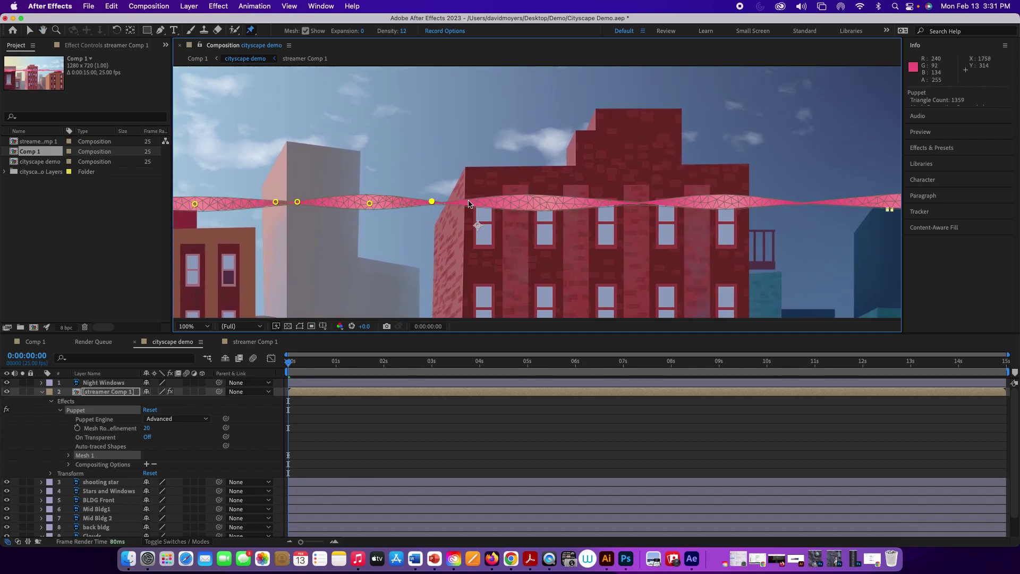
pyautogui.click(458, 202)
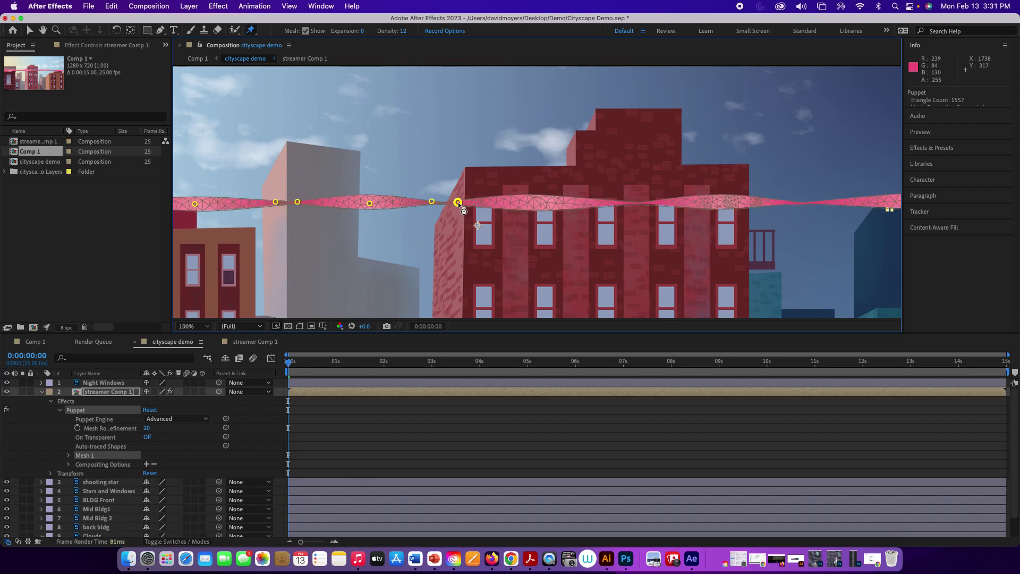
pyautogui.moveTo(458, 202); pyautogui.dragTo(455, 202)
pyautogui.click(529, 203)
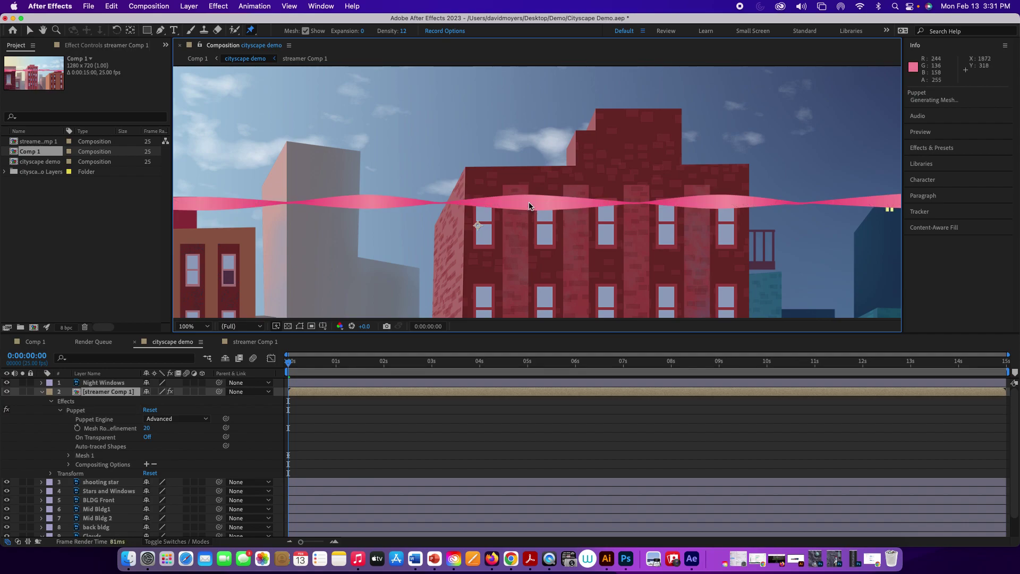
pyautogui.click(632, 204)
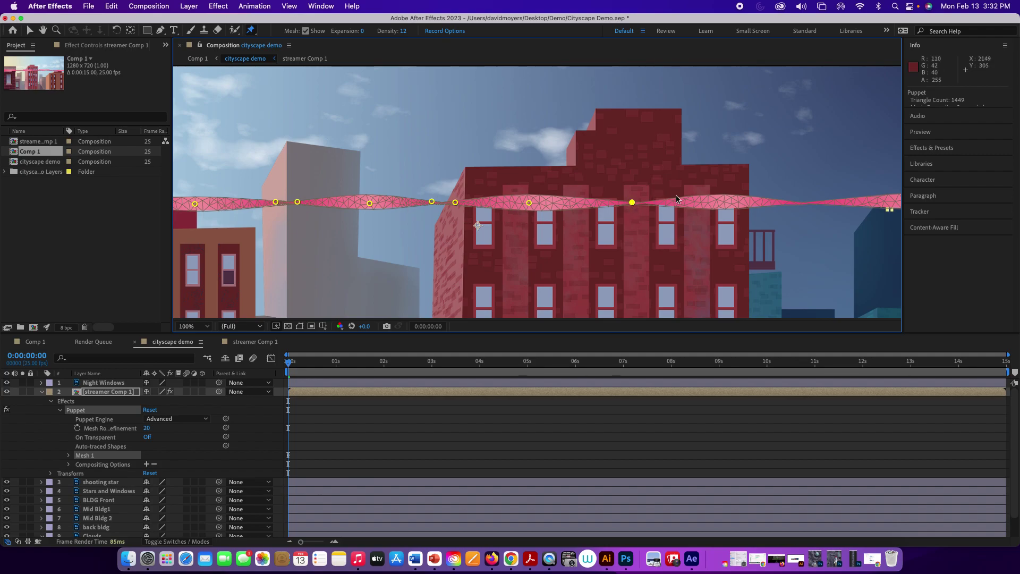
pyautogui.click(709, 204)
# Pan into the night skyline and pin the streamer through to its far right tip
pyautogui.moveTo(717, 202); pyautogui.dragTo(460, 206)
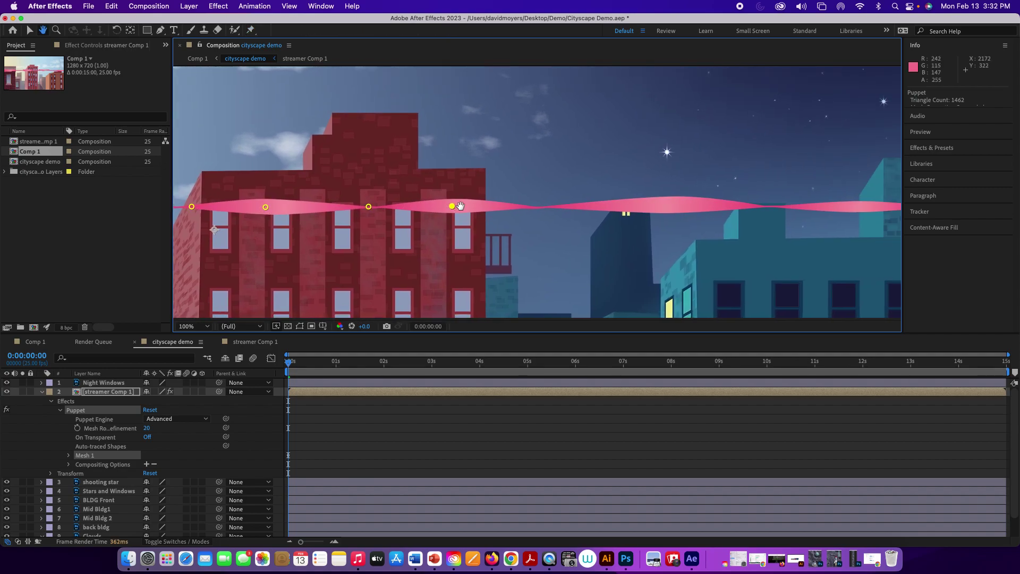
pyautogui.click(542, 206)
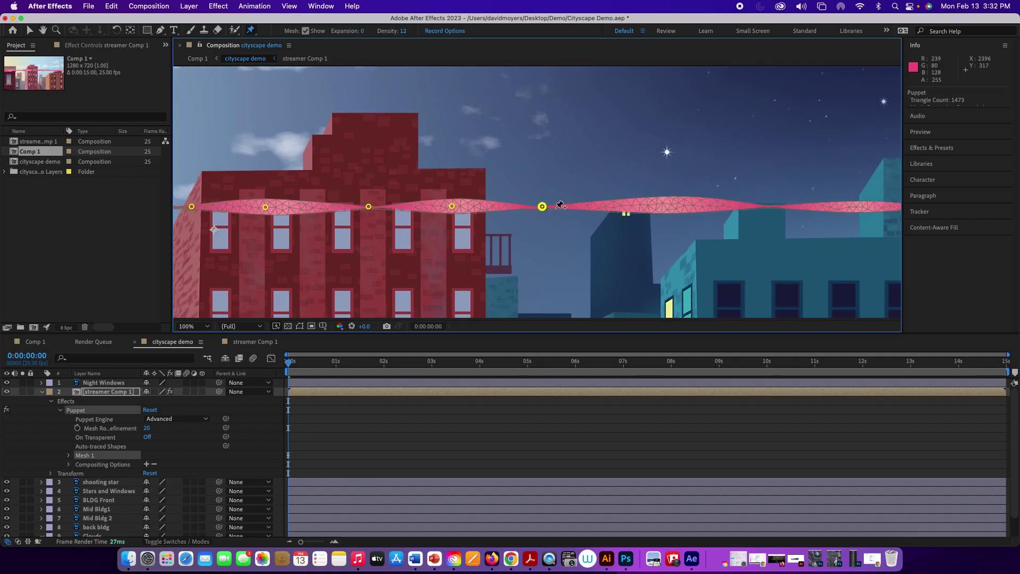
pyautogui.click(662, 206)
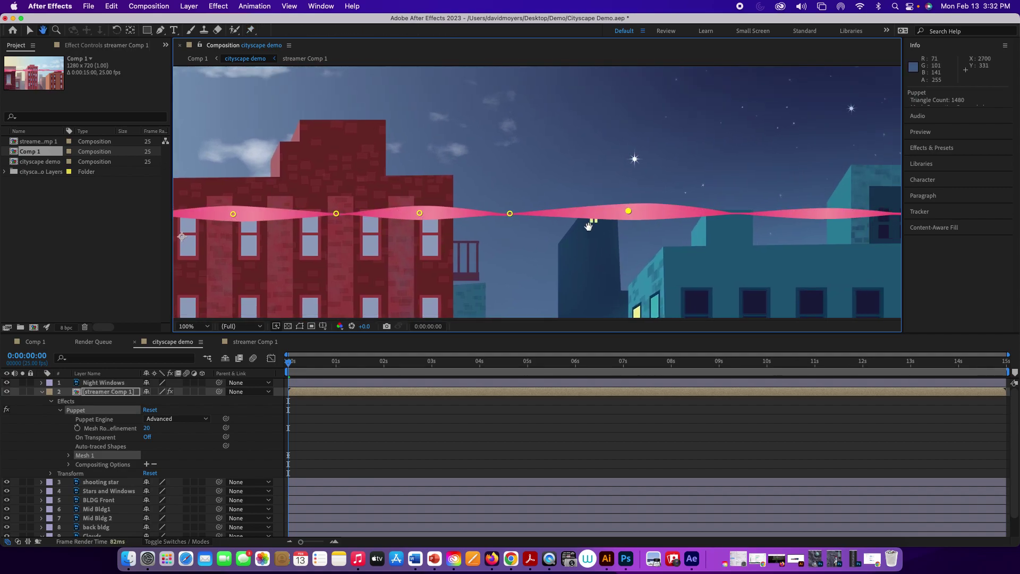
pyautogui.hscroll(10, 608, 223)
pyautogui.click(544, 217)
pyautogui.press('F2')
pyautogui.click(622, 220)
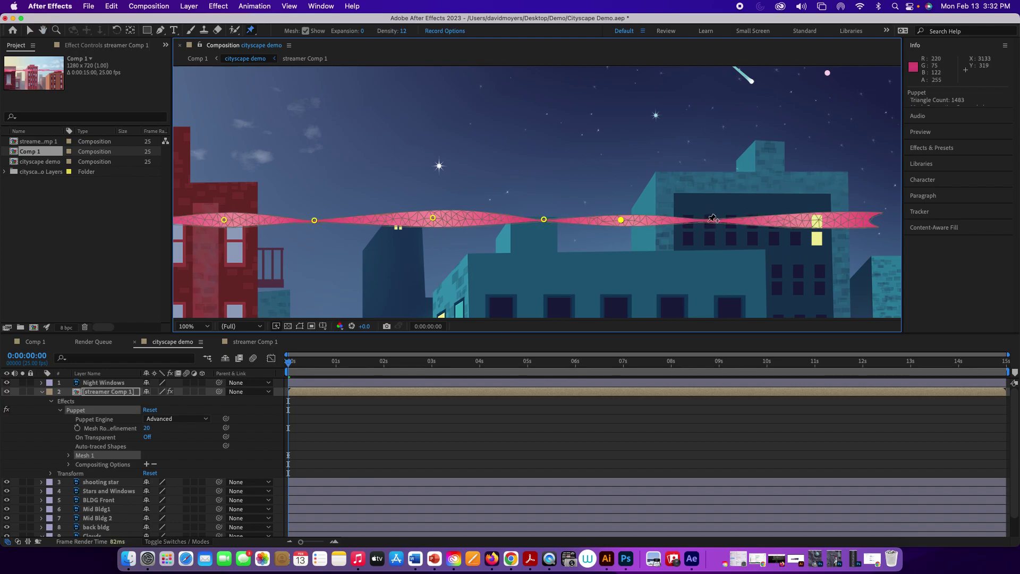
pyautogui.click(716, 220)
pyautogui.click(819, 220)
pyautogui.hscroll(-15, 531, 213)
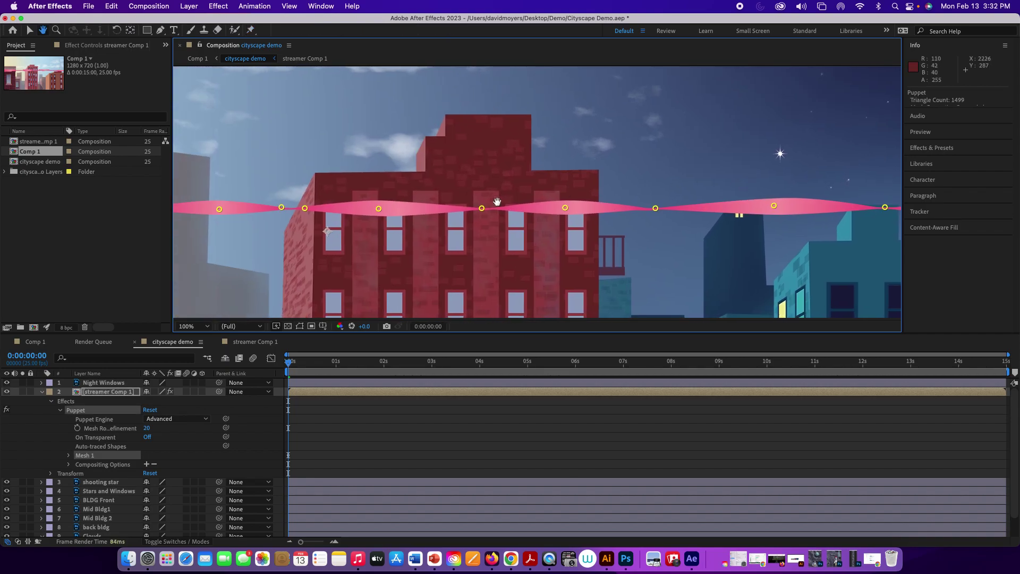
pyautogui.hscroll(-10, 507, 227)
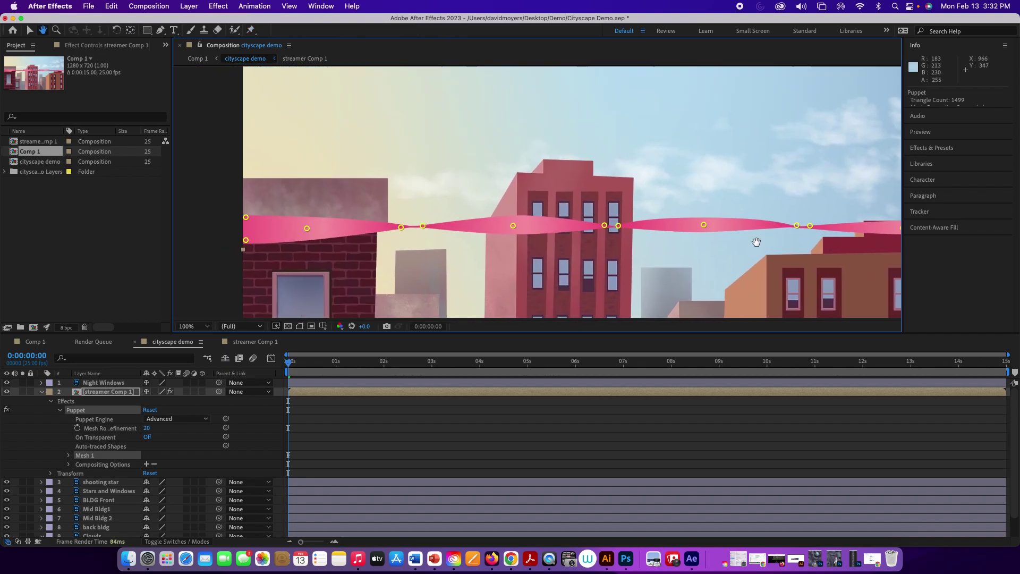
# Lift the ribbon's left section into an arch, adjusting the pinch pin and left tip
pyautogui.hotkey('ctrl', 'p')
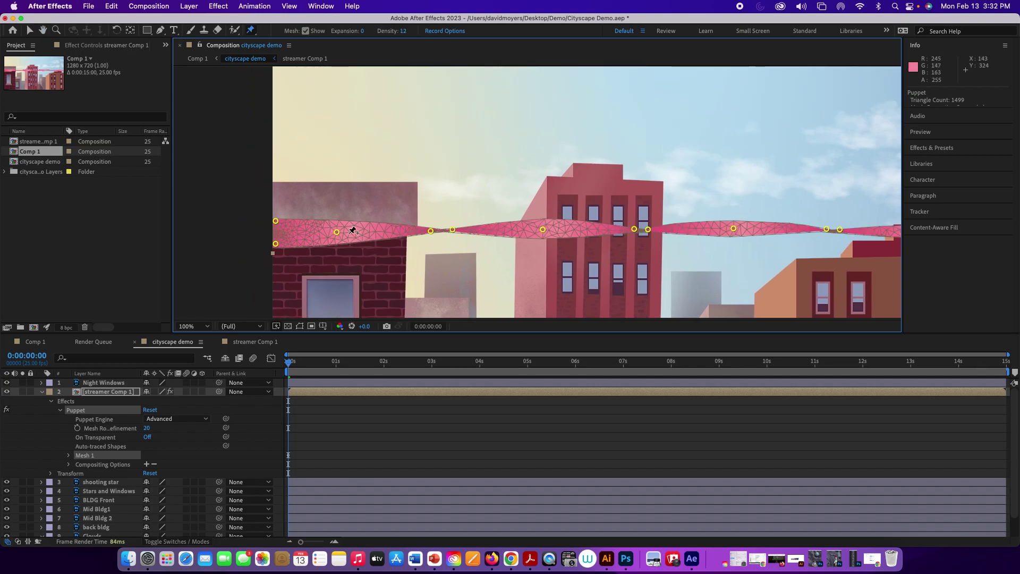
pyautogui.click(431, 232)
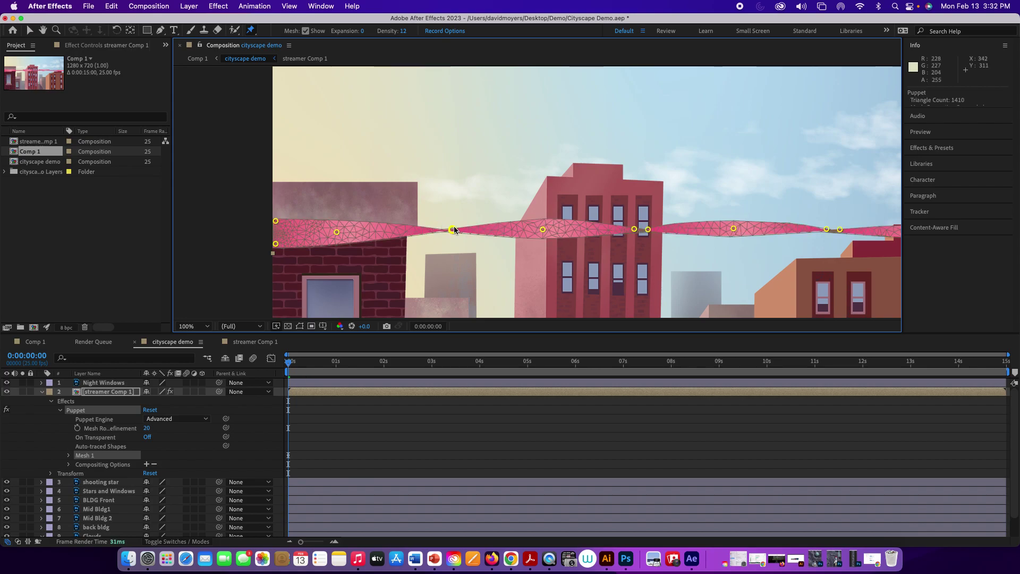
pyautogui.moveTo(452, 230); pyautogui.dragTo(445, 229)
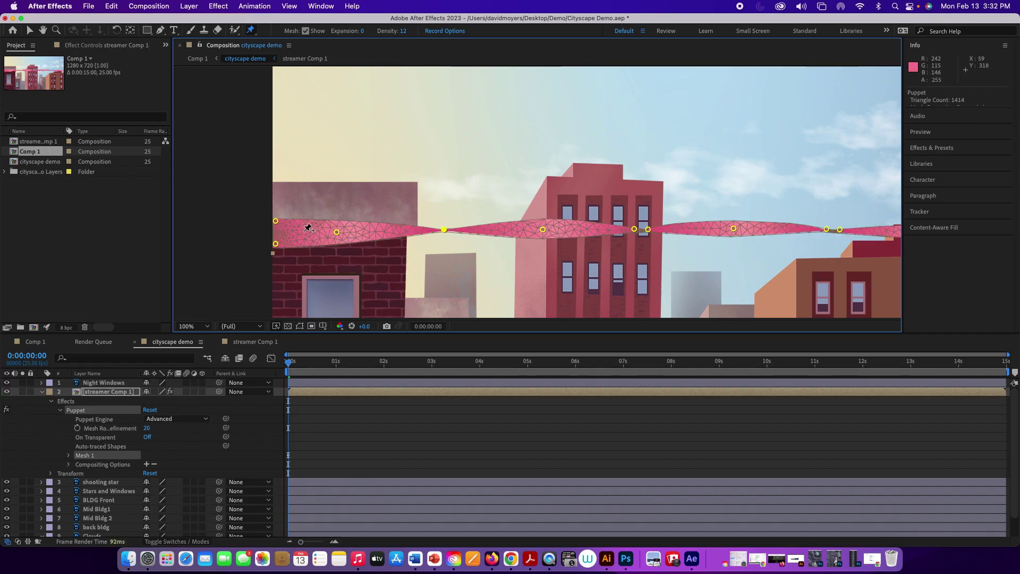
pyautogui.moveTo(336, 232); pyautogui.dragTo(334, 189)
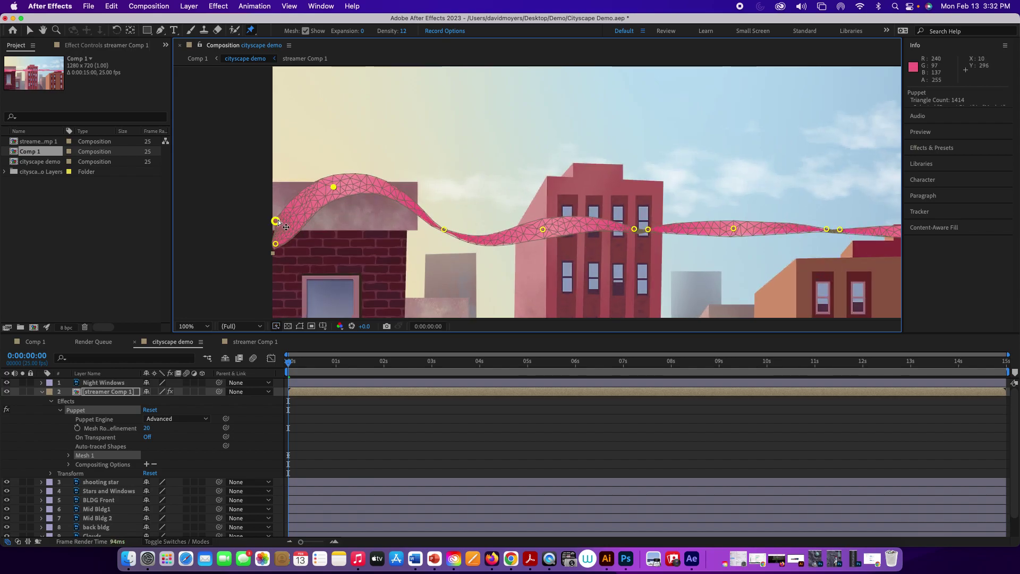
pyautogui.moveTo(275, 222); pyautogui.dragTo(270, 248)
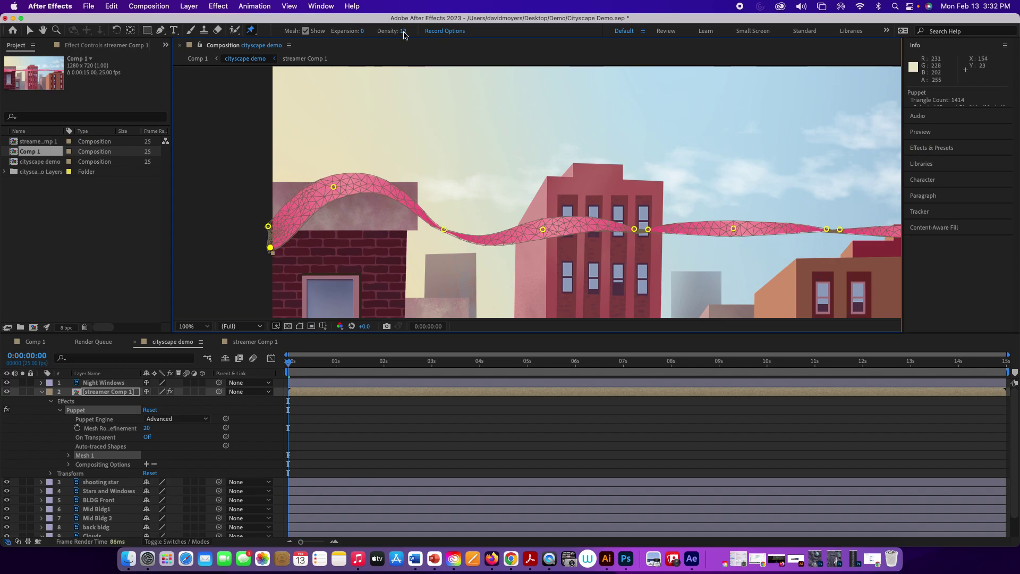
# Briefly lower mesh Density and restore it, then lower the dip pin slightly
pyautogui.moveTo(362, 30); pyautogui.dragTo(351, 30)
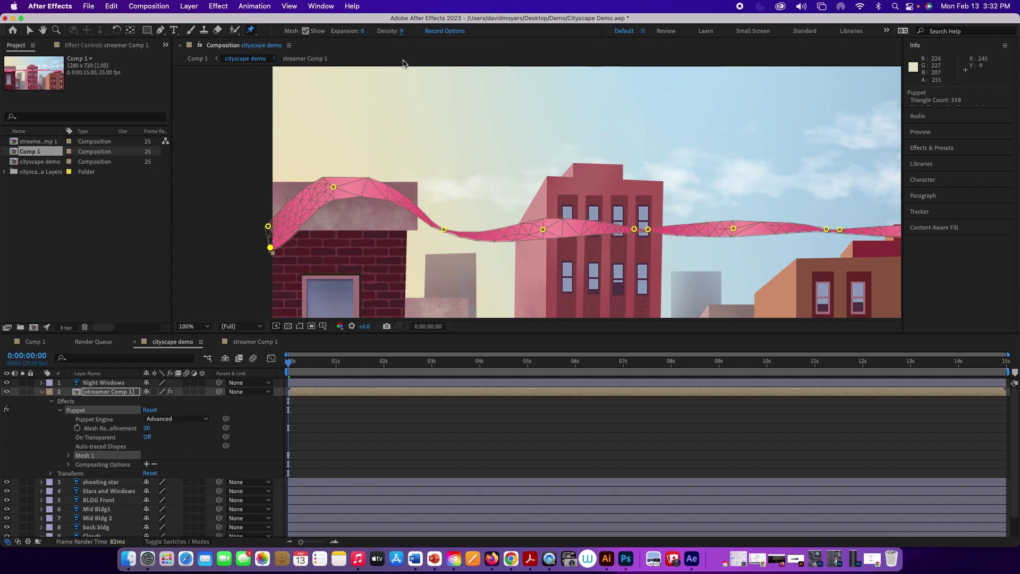
pyautogui.click(403, 63)
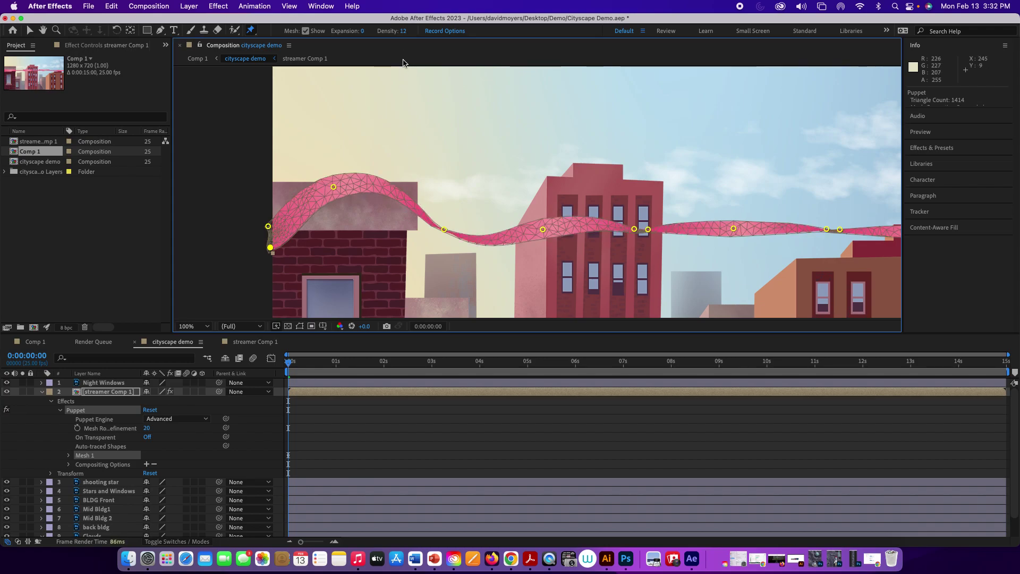
pyautogui.click(444, 231)
pyautogui.moveTo(443, 231); pyautogui.dragTo(441, 234)
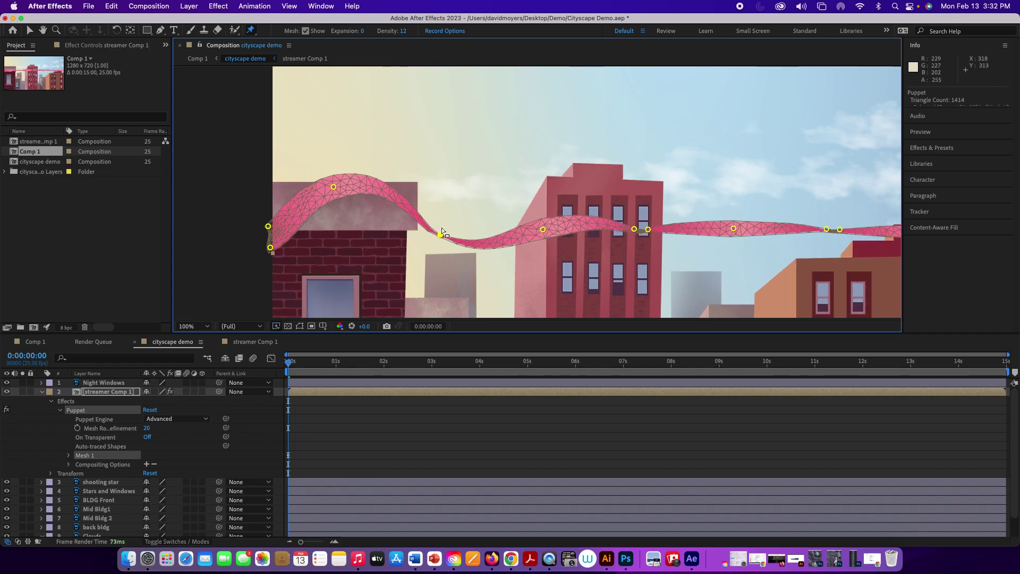
# Delete the two pins over the red building and two right-hand pins, adding replacement pins
pyautogui.click(634, 229)
pyautogui.press('Delete')
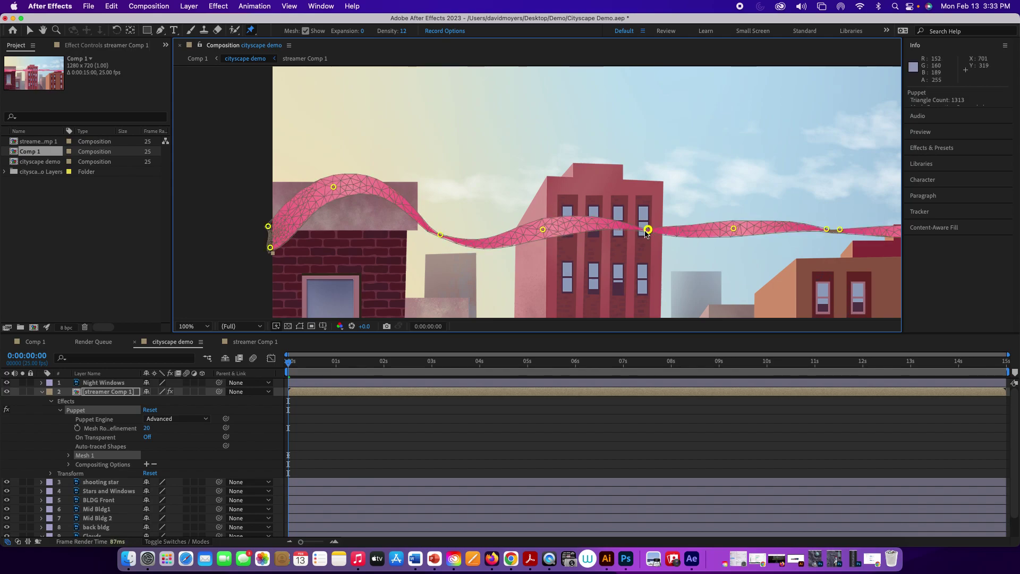
pyautogui.click(648, 229)
pyautogui.press('Delete')
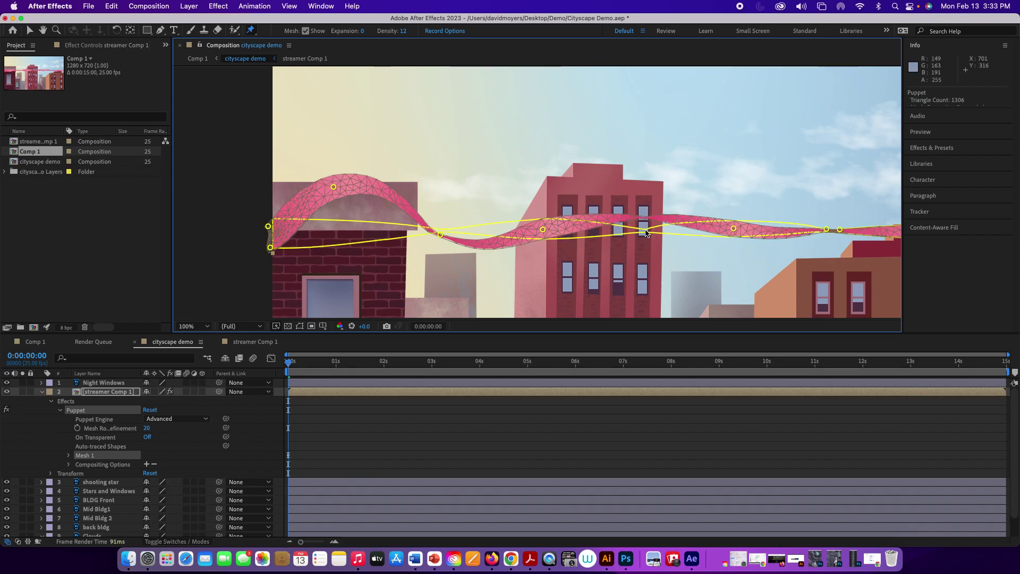
pyautogui.click(644, 218)
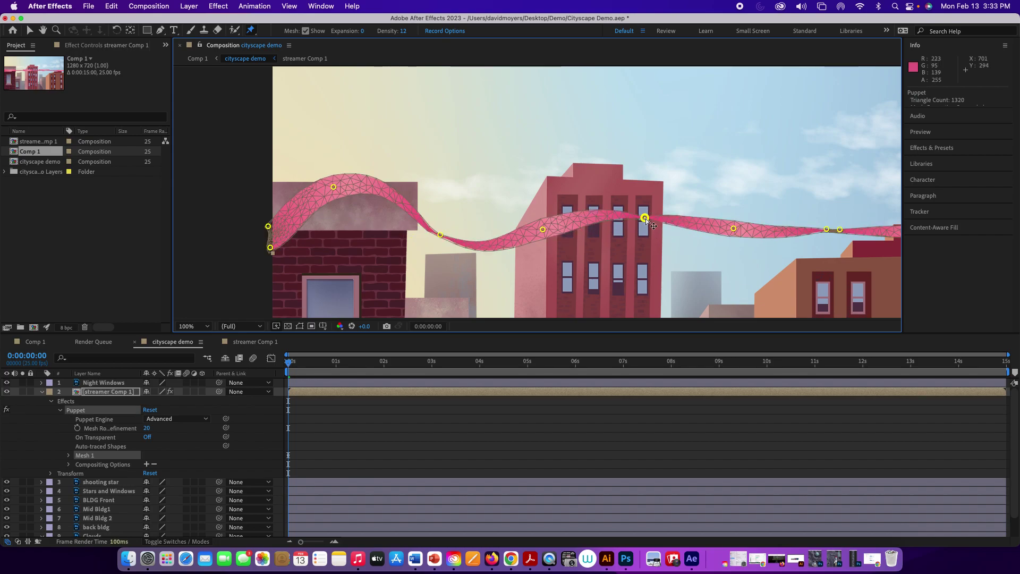
pyautogui.click(826, 229)
pyautogui.keyDown('shift'); pyautogui.click(839, 229); pyautogui.keyUp('shift')
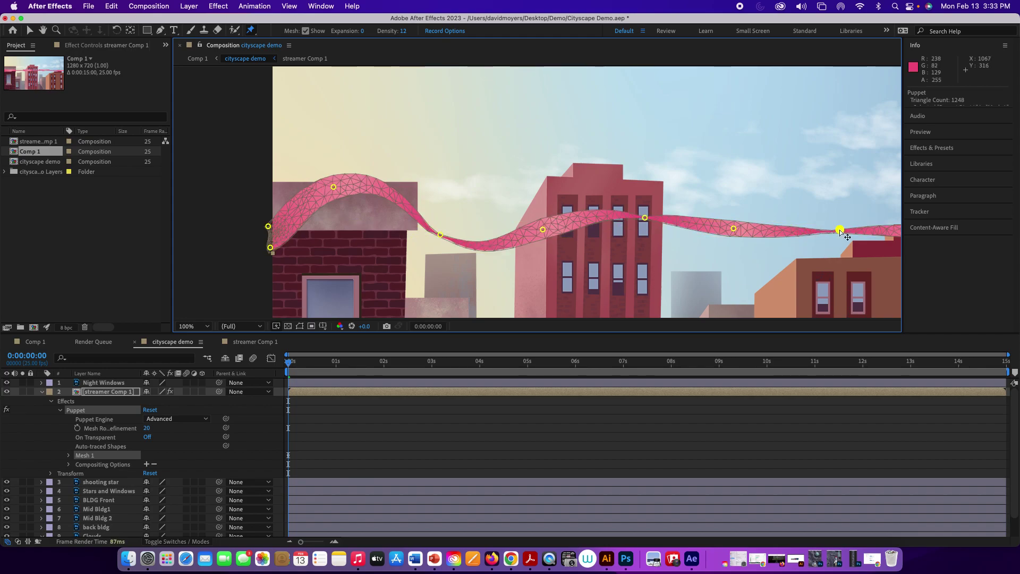
pyautogui.press('Delete')
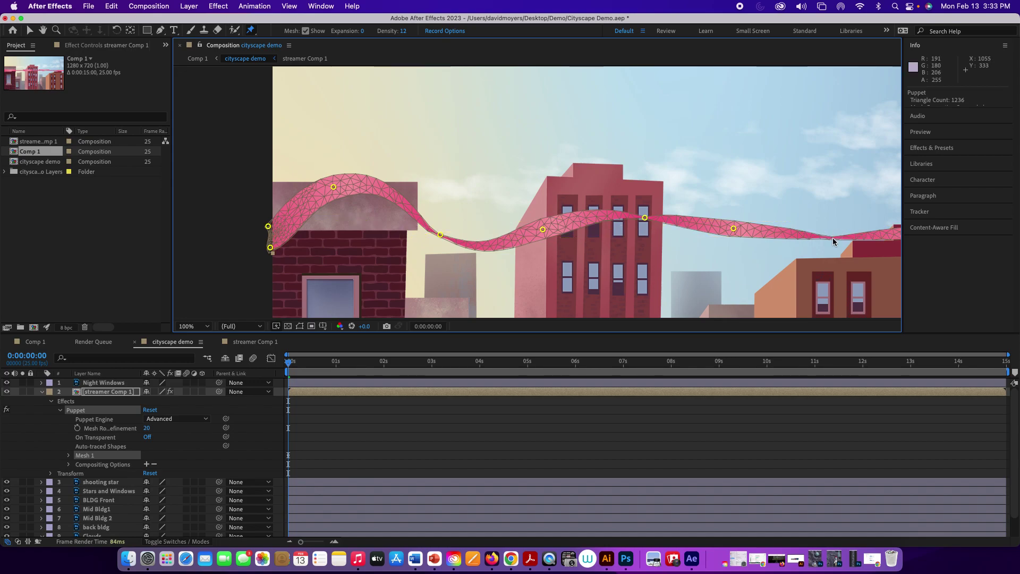
pyautogui.click(832, 237)
pyautogui.press('Delete')
pyautogui.click(827, 237)
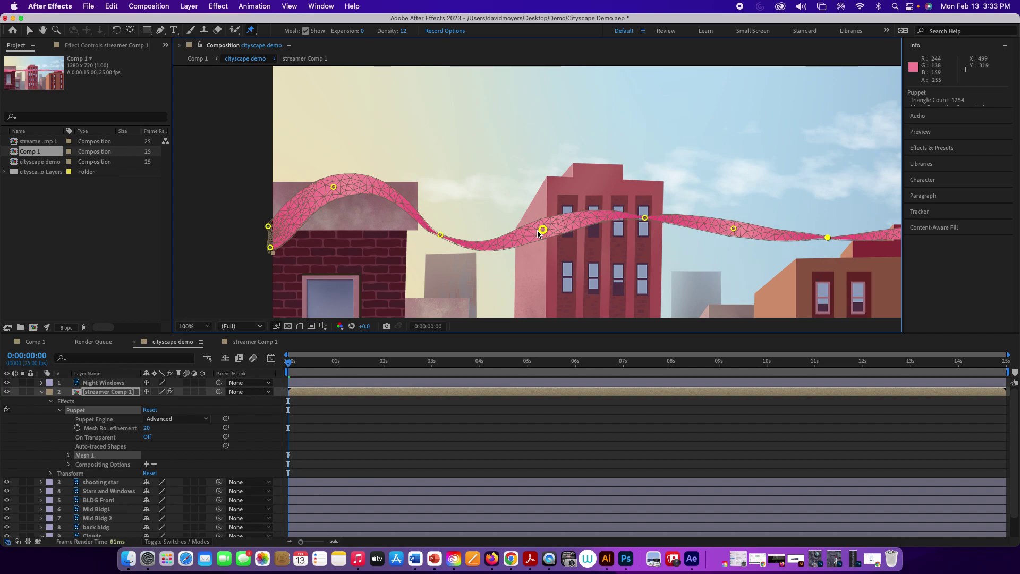
# Pull the ribbon down into a dip and raise it over the red building
pyautogui.moveTo(542, 229); pyautogui.dragTo(528, 248)
pyautogui.moveTo(644, 217); pyautogui.dragTo(612, 159)
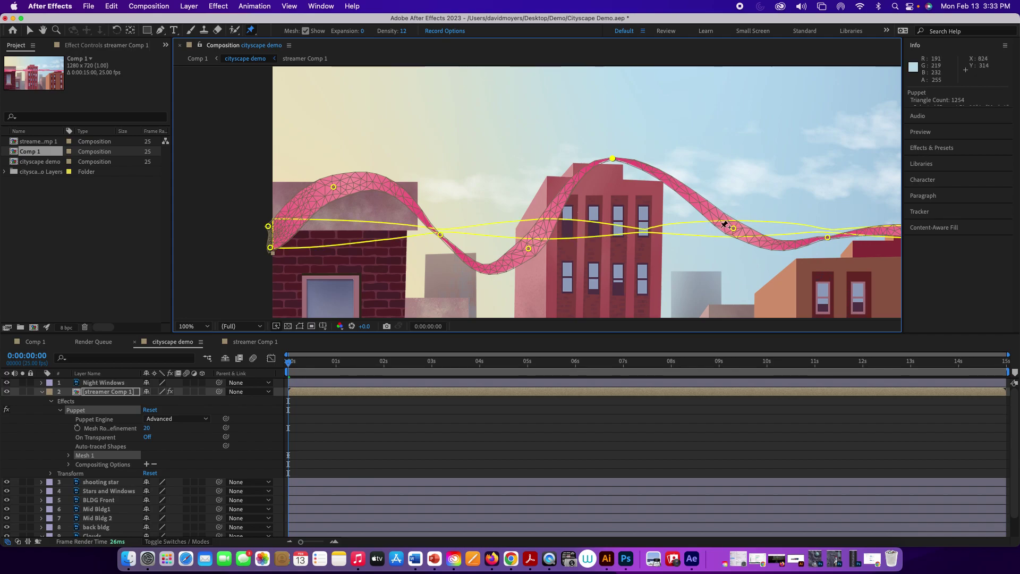
pyautogui.moveTo(736, 231); pyautogui.dragTo(721, 230)
pyautogui.press('h')
pyautogui.moveTo(799, 189); pyautogui.dragTo(483, 199)
pyautogui.press('super+p')
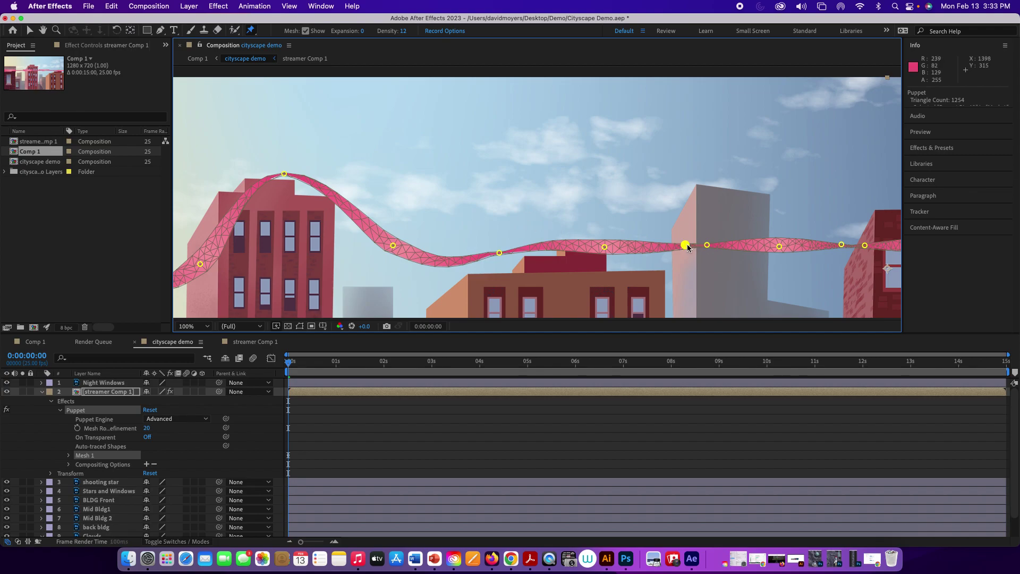
# Delete an unneeded pin and raise the ribbon's middle into a tall arch
pyautogui.press('Delete')
pyautogui.moveTo(707, 246); pyautogui.dragTo(698, 246)
pyautogui.moveTo(607, 248); pyautogui.dragTo(590, 177)
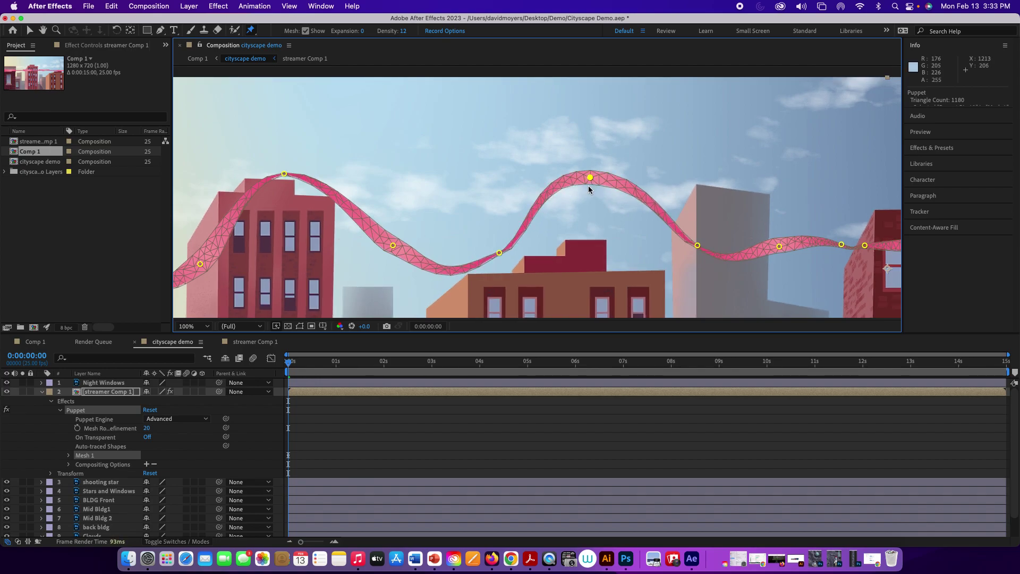
pyautogui.hscroll(8, 484, 223)
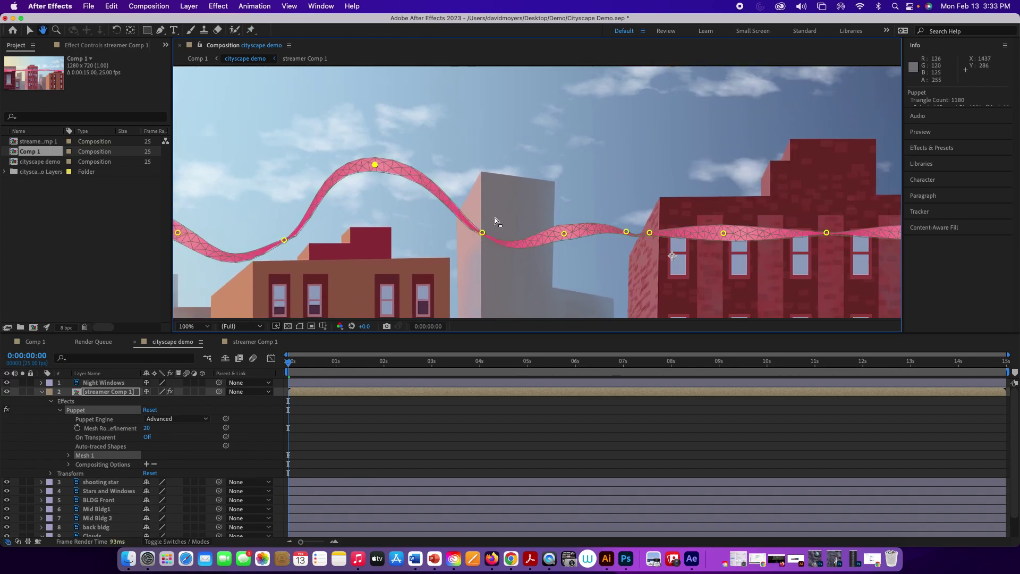
# Replace a right-side pin, deepen the dip past the grey tower and arch over the red building
pyautogui.click(627, 233)
pyautogui.moveTo(627, 233); pyautogui.dragTo(650, 236)
pyautogui.press('Delete')
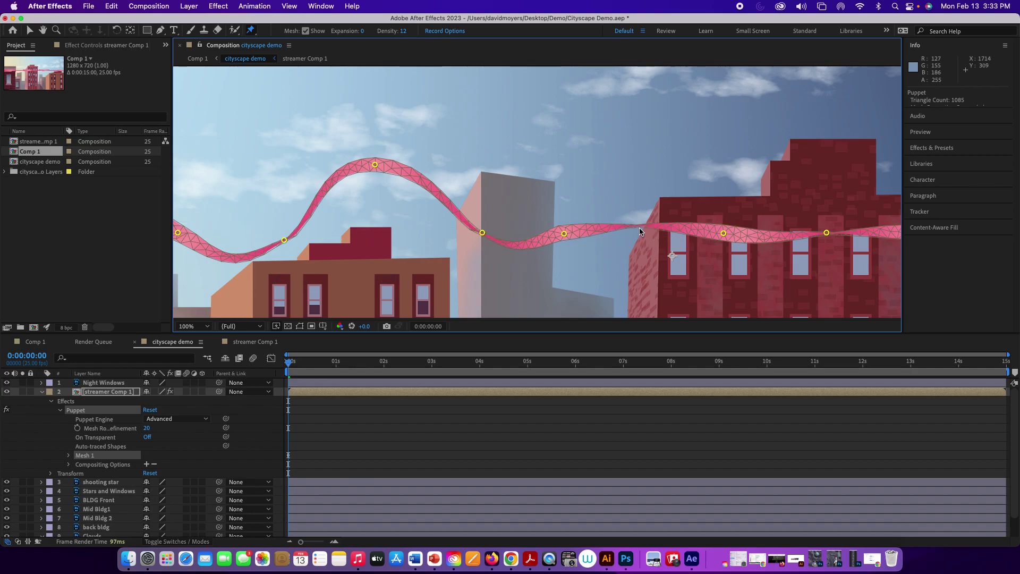
pyautogui.click(640, 226)
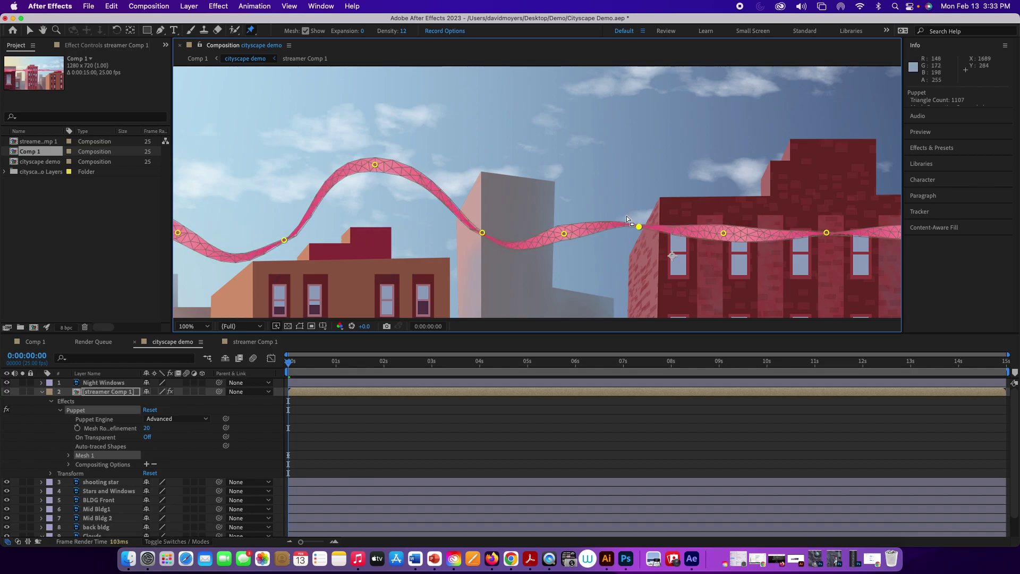
pyautogui.moveTo(565, 237); pyautogui.dragTo(569, 269)
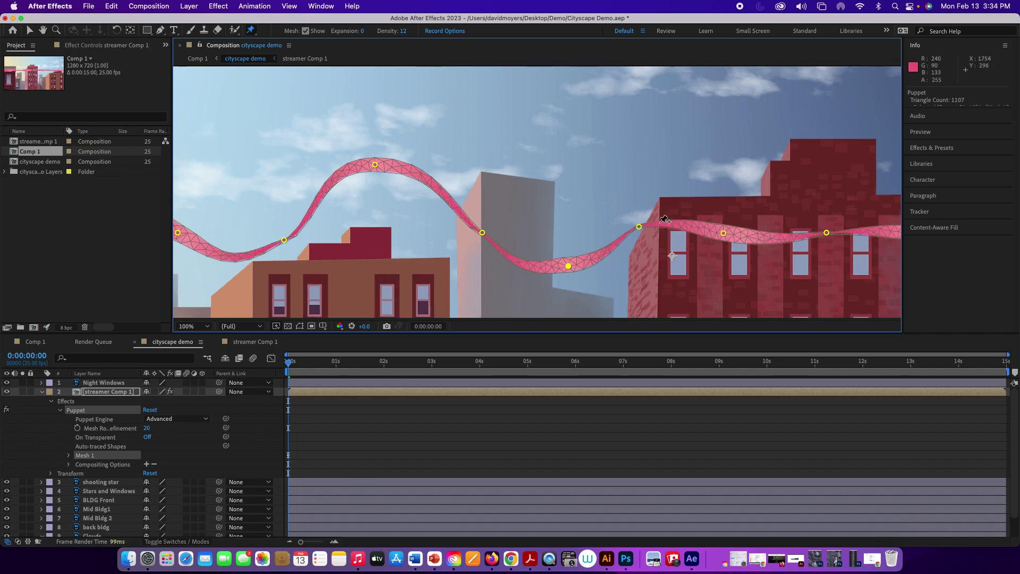
pyautogui.moveTo(640, 226); pyautogui.dragTo(637, 218)
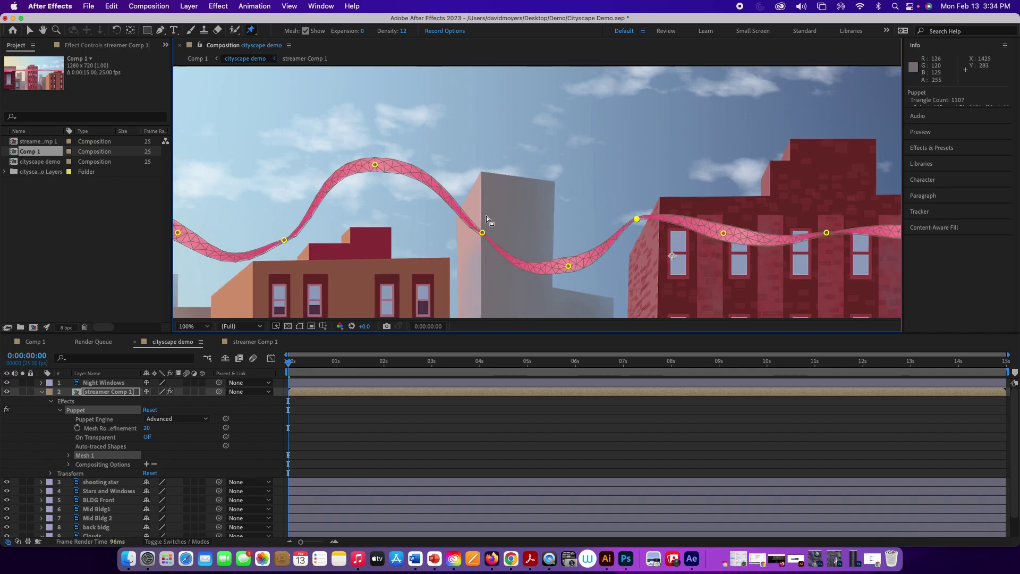
pyautogui.moveTo(482, 233); pyautogui.dragTo(484, 202)
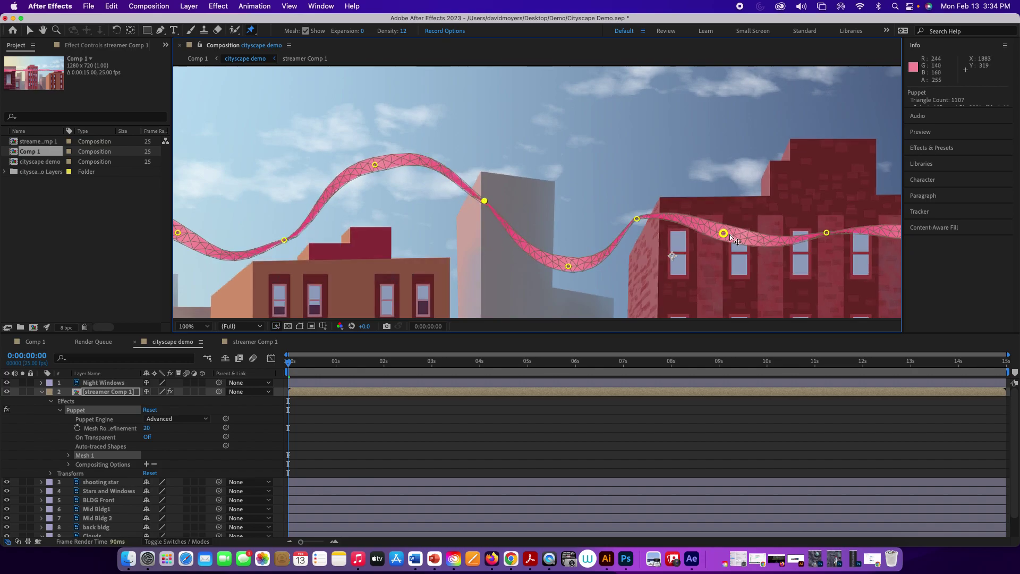
pyautogui.moveTo(727, 238); pyautogui.dragTo(736, 169)
# Raise the ribbon's right-hand pins into a hump and dip it over the dark building
pyautogui.hscroll(10, 808, 200)
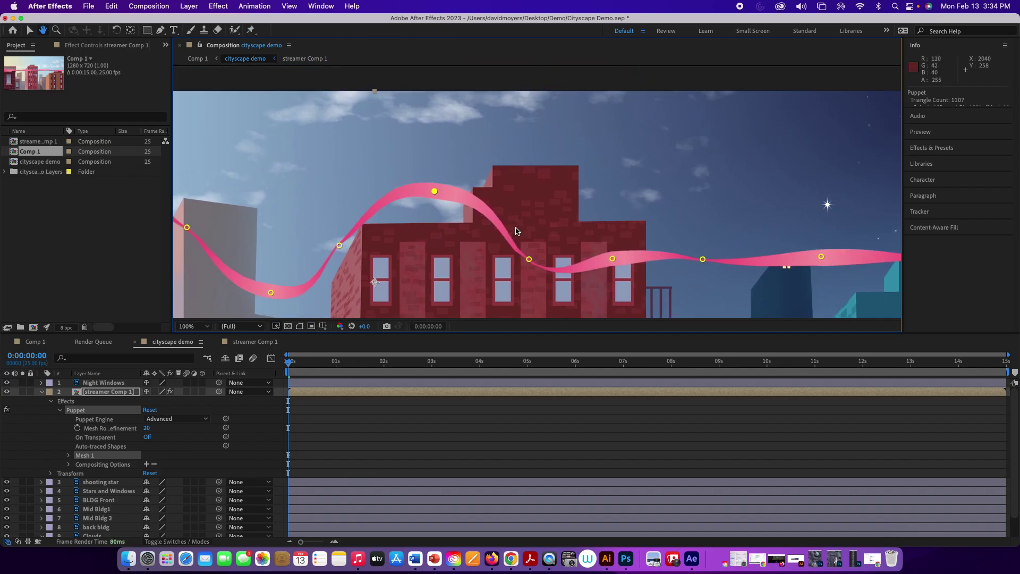
pyautogui.moveTo(529, 259); pyautogui.dragTo(512, 259)
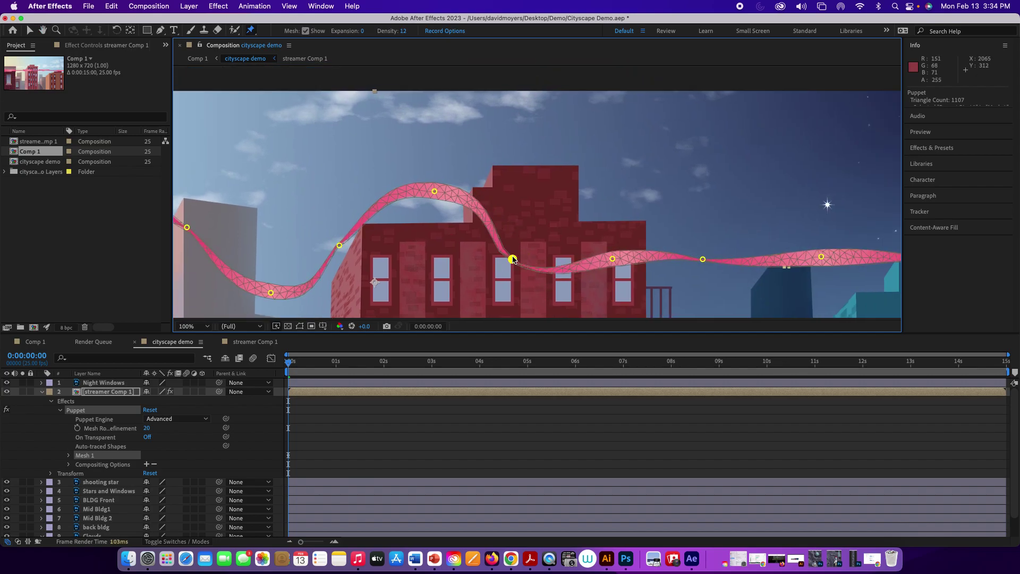
pyautogui.moveTo(613, 259); pyautogui.dragTo(622, 206)
pyautogui.hscroll(5, 739, 271)
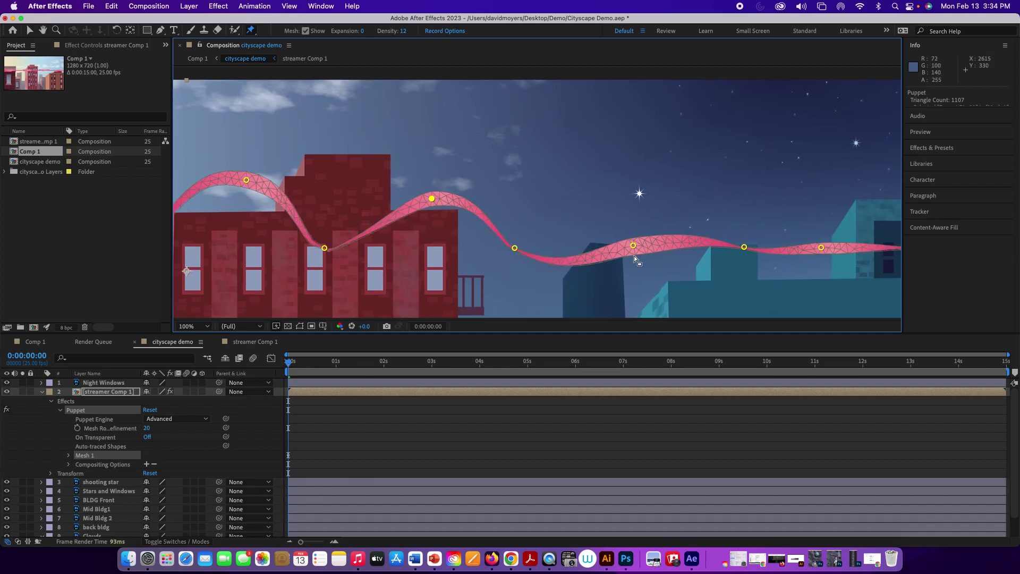
pyautogui.moveTo(633, 246); pyautogui.dragTo(631, 228)
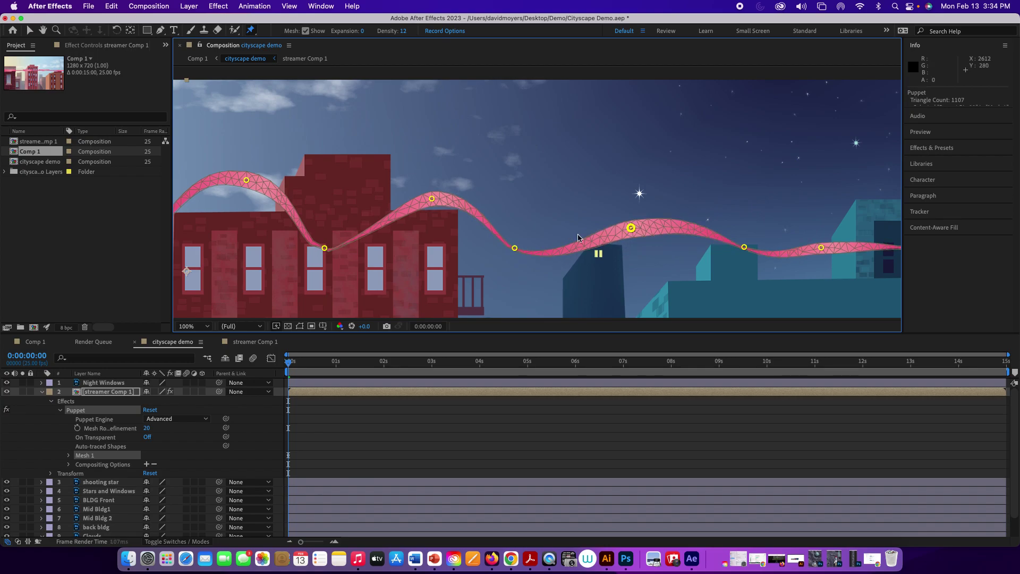
pyautogui.moveTo(515, 249); pyautogui.dragTo(510, 284)
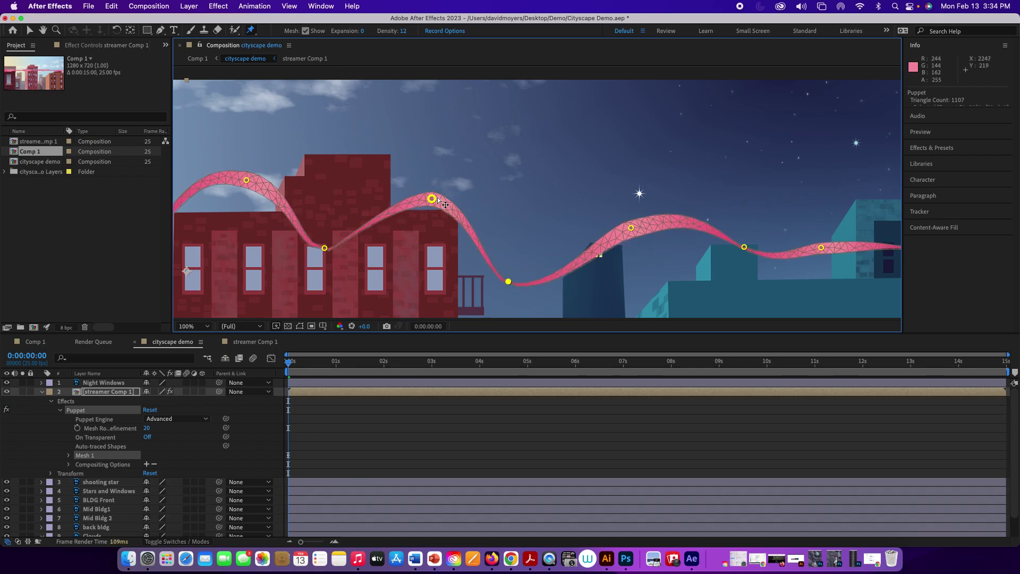
pyautogui.moveTo(431, 198); pyautogui.dragTo(438, 191)
# Lift the ribbon into a tall arch, ease its dip and left arch, and lower the tail
pyautogui.moveTo(744, 261); pyautogui.dragTo(496, 268)
pyautogui.moveTo(578, 250); pyautogui.dragTo(592, 178)
pyautogui.click(495, 268)
pyautogui.moveTo(495, 267); pyautogui.dragTo(488, 255)
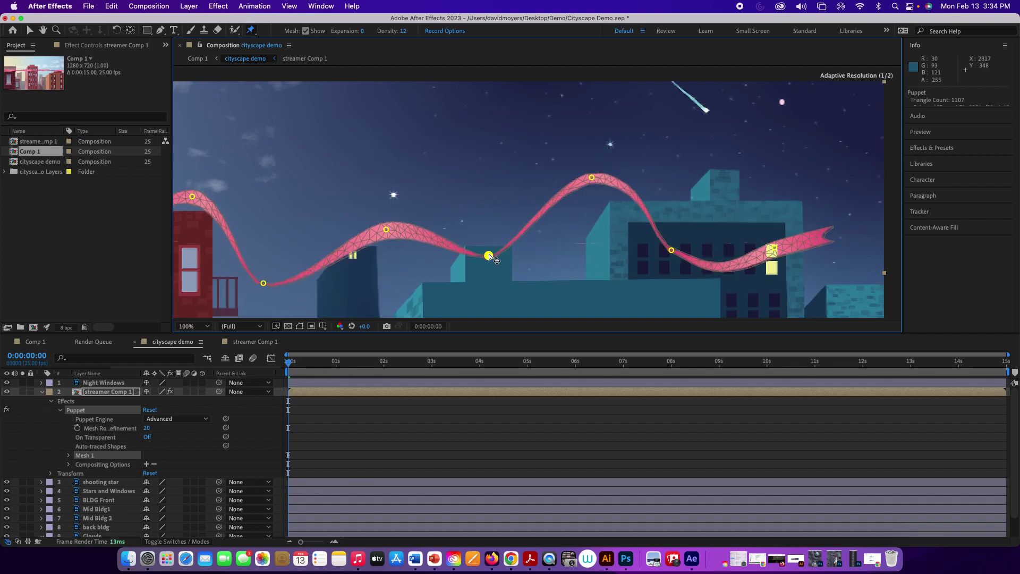
pyautogui.moveTo(386, 229); pyautogui.dragTo(385, 220)
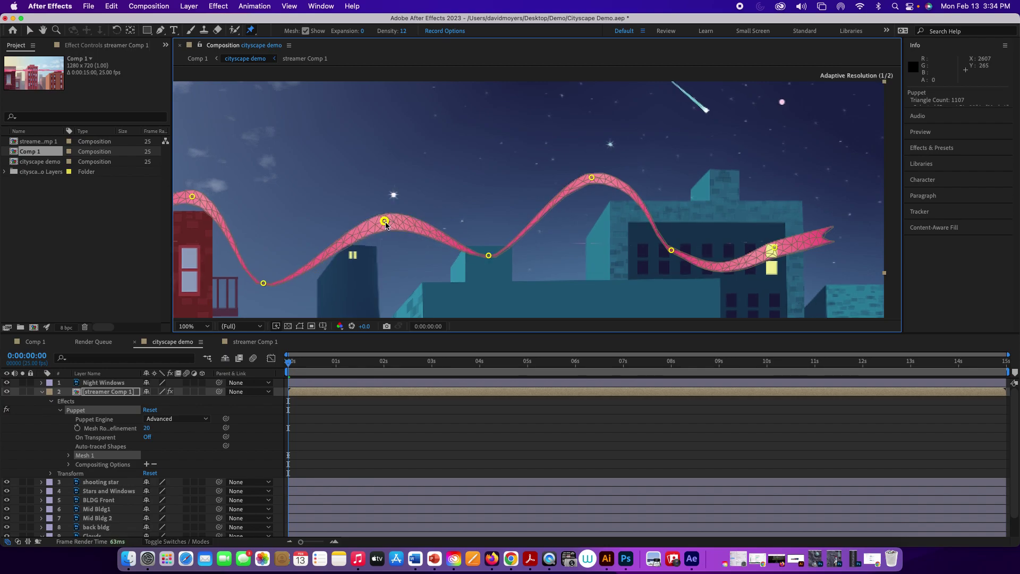
pyautogui.moveTo(775, 248); pyautogui.dragTo(772, 270)
pyautogui.moveTo(672, 250); pyautogui.dragTo(667, 256)
# Add a pin near the tail, stretch the tail right, and nudge the highest peak right
pyautogui.click(709, 274)
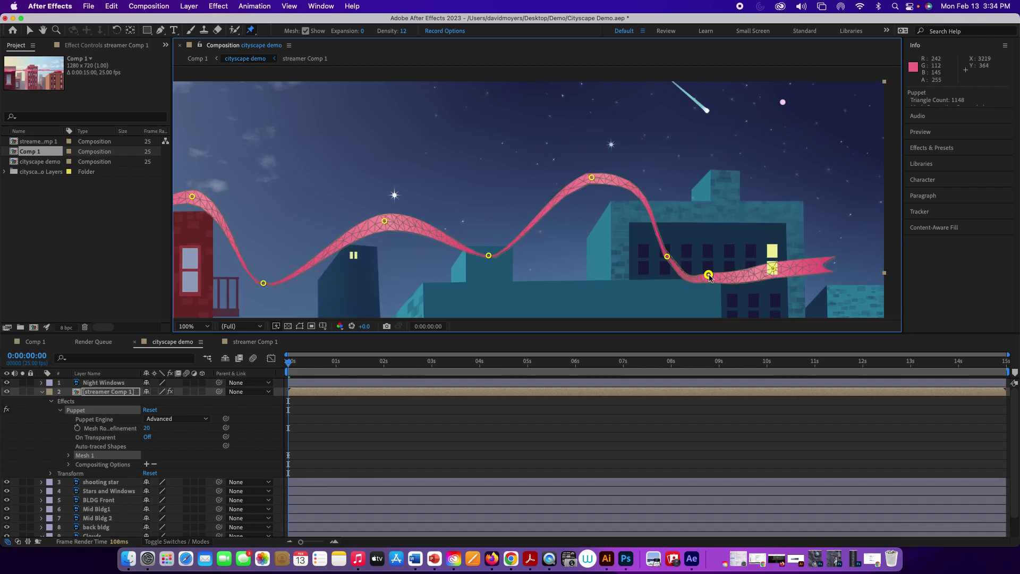
pyautogui.moveTo(779, 271); pyautogui.dragTo(801, 272)
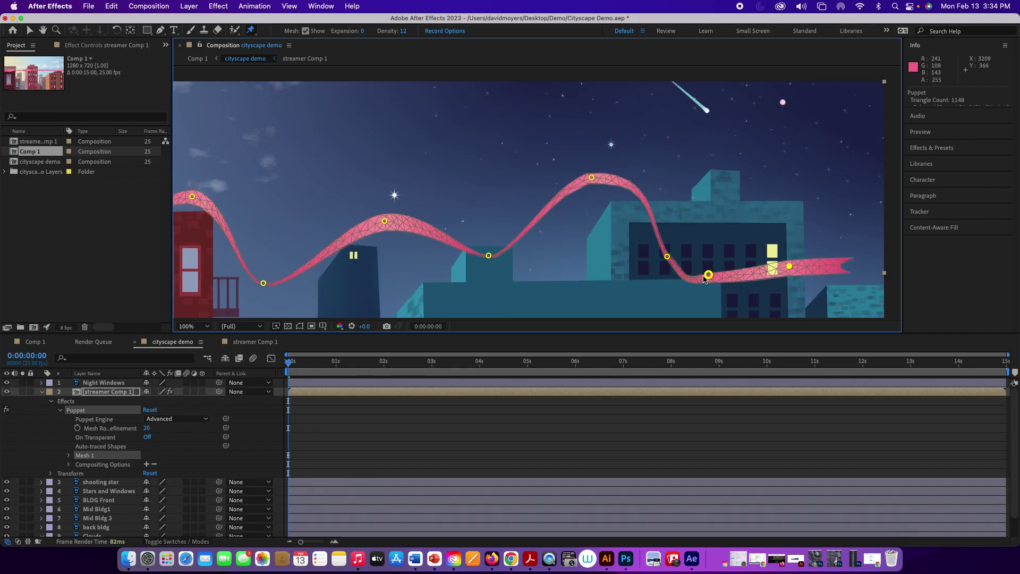
pyautogui.moveTo(709, 275); pyautogui.dragTo(723, 276)
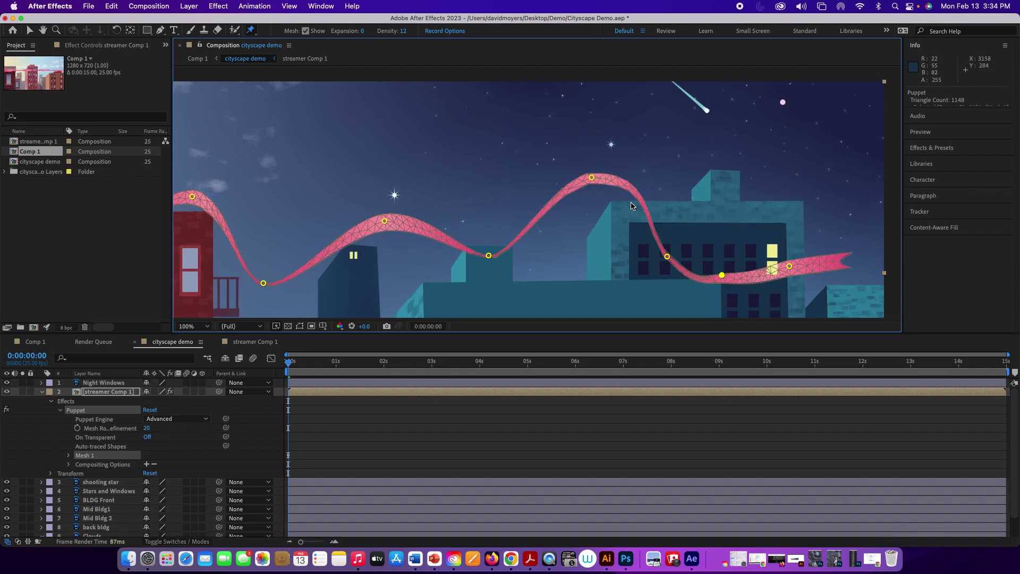
pyautogui.moveTo(591, 178); pyautogui.dragTo(596, 178)
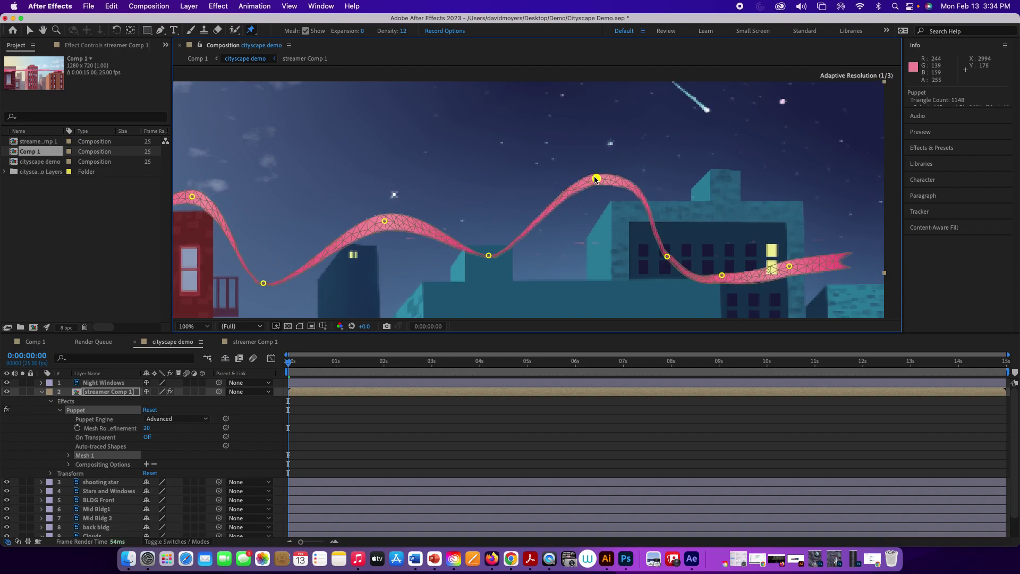
# Add a pin in the ribbon's left dip and pull it down to deepen the dip
pyautogui.press('h')
pyautogui.hscroll(-10, 517, 198)
pyautogui.hscroll(-10, 518, 198)
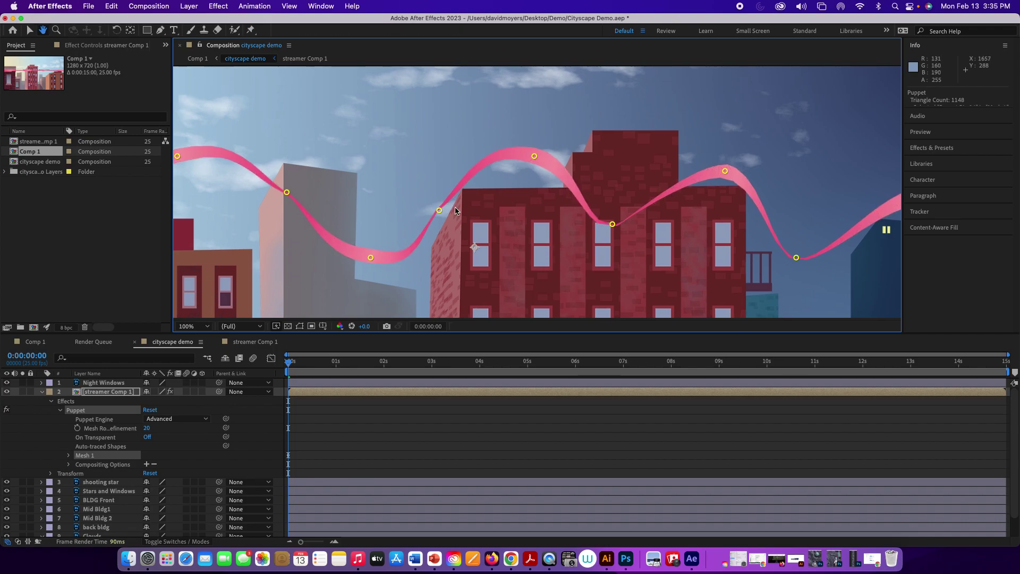
pyautogui.hscroll(-10, 531, 196)
pyautogui.hscroll(-8, 633, 213)
pyautogui.press('super+p')
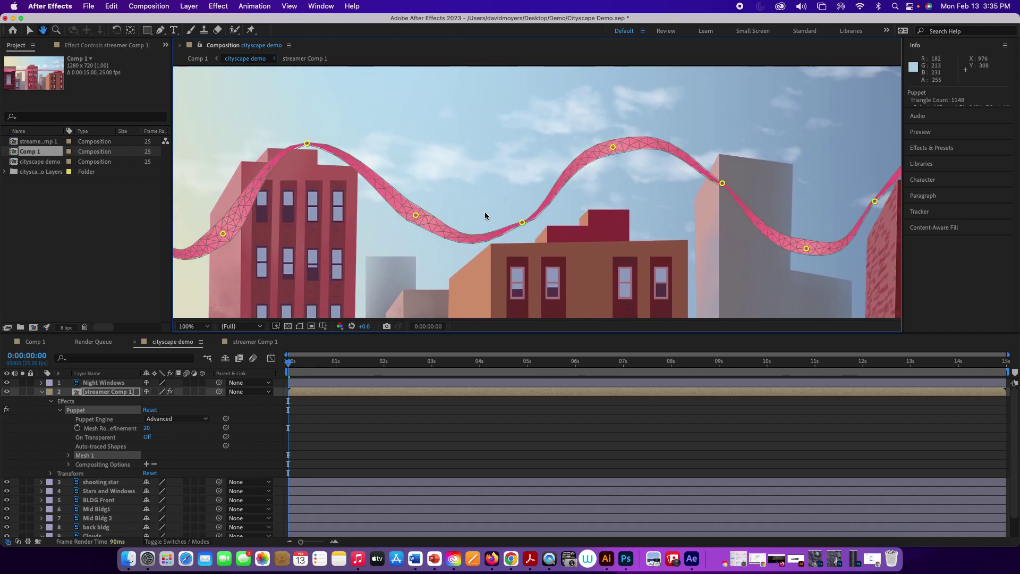
pyautogui.click(469, 236)
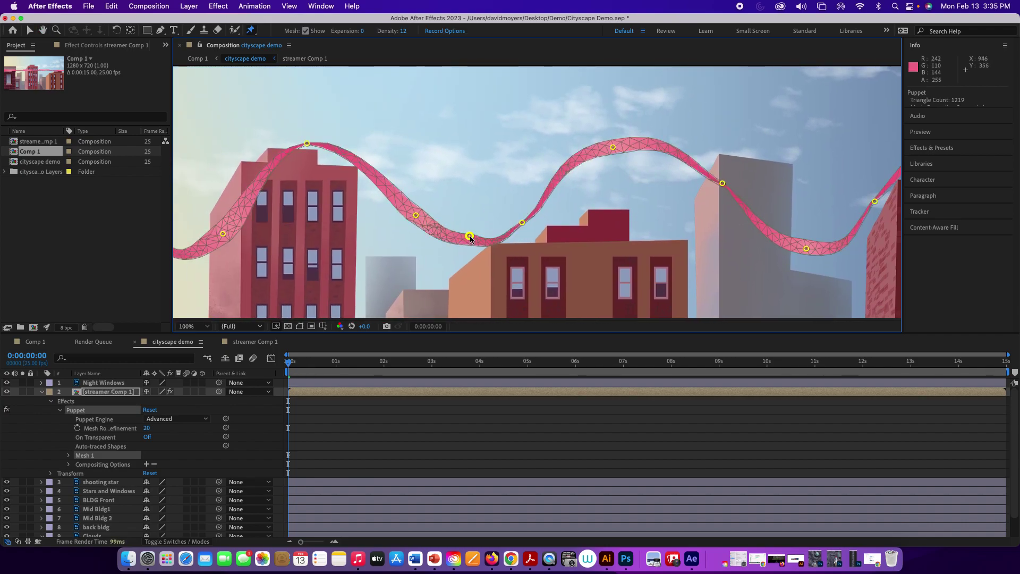
pyautogui.moveTo(470, 237); pyautogui.dragTo(468, 246)
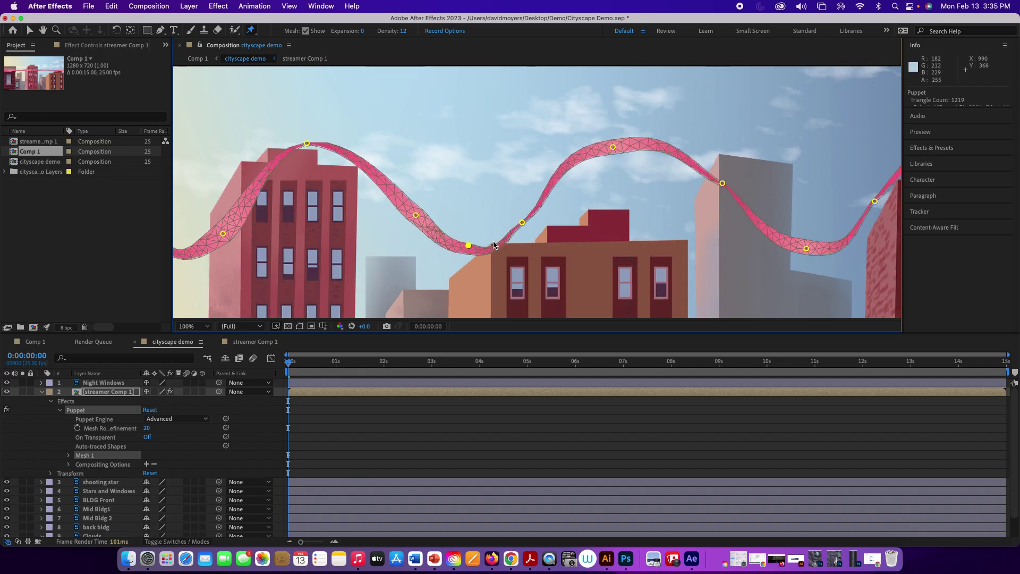
# Shift a neighbouring pin right to smooth the curve, then finish puppet pin editing
pyautogui.moveTo(522, 222); pyautogui.dragTo(535, 221)
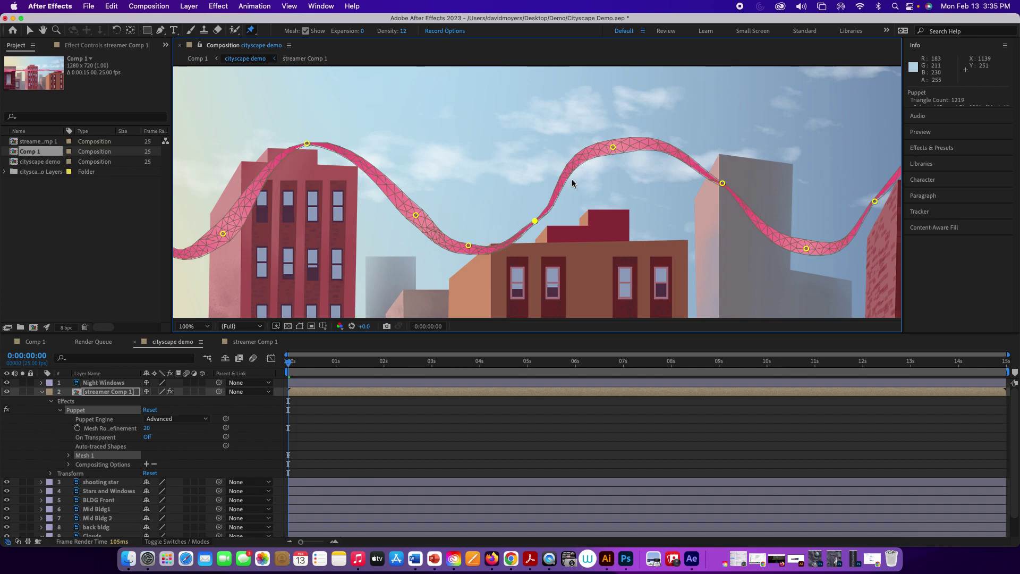
pyautogui.moveTo(368, 198); pyautogui.dragTo(592, 217)
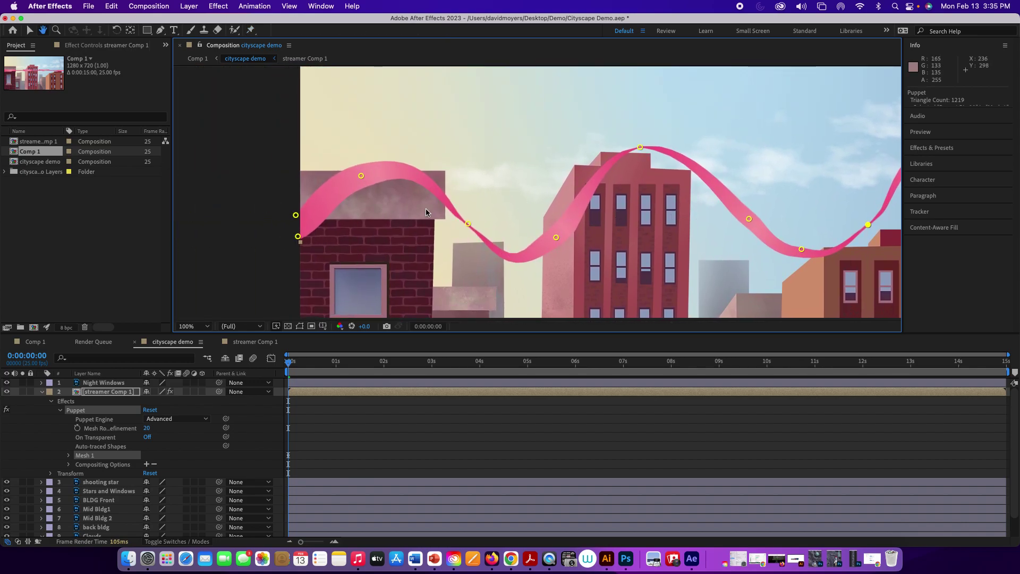
pyautogui.press('super+p')
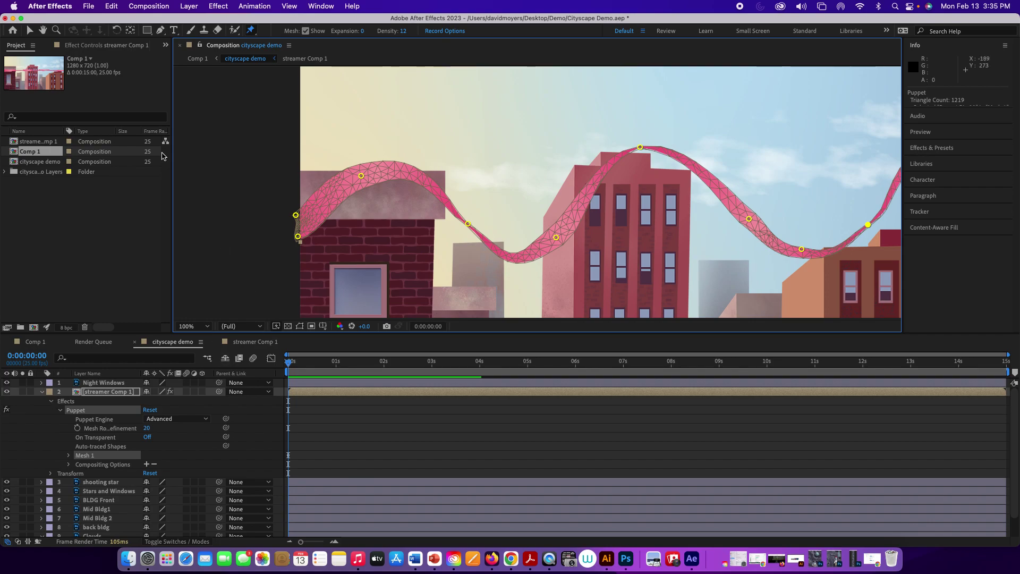
pyautogui.click(30, 31)
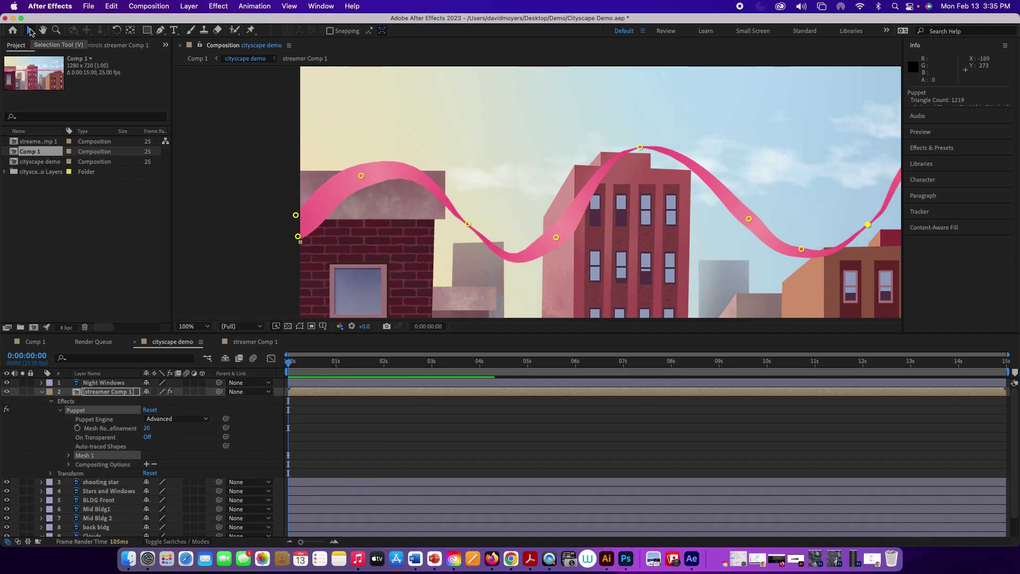
# Reset to the Default workspace and switch to the streamer Comp 1 composition
pyautogui.doubleClick(248, 343)
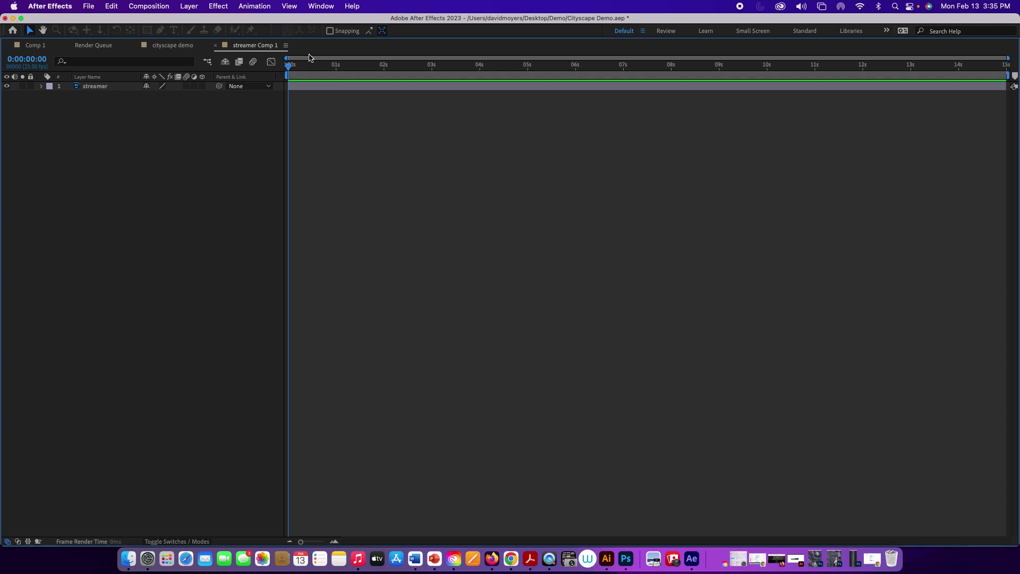
pyautogui.click(624, 31)
pyautogui.click(612, 303)
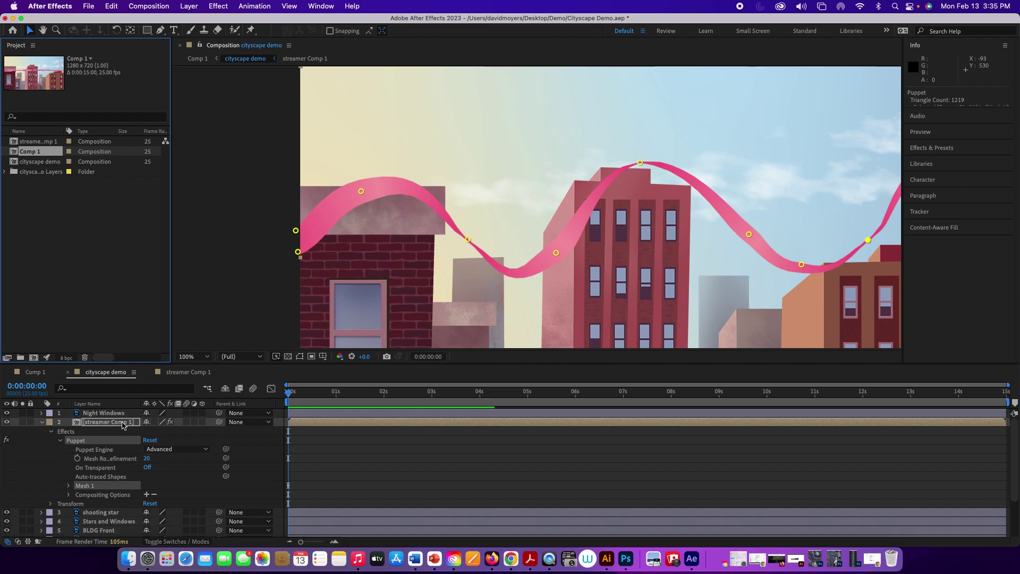
pyautogui.click(122, 424)
pyautogui.click(182, 375)
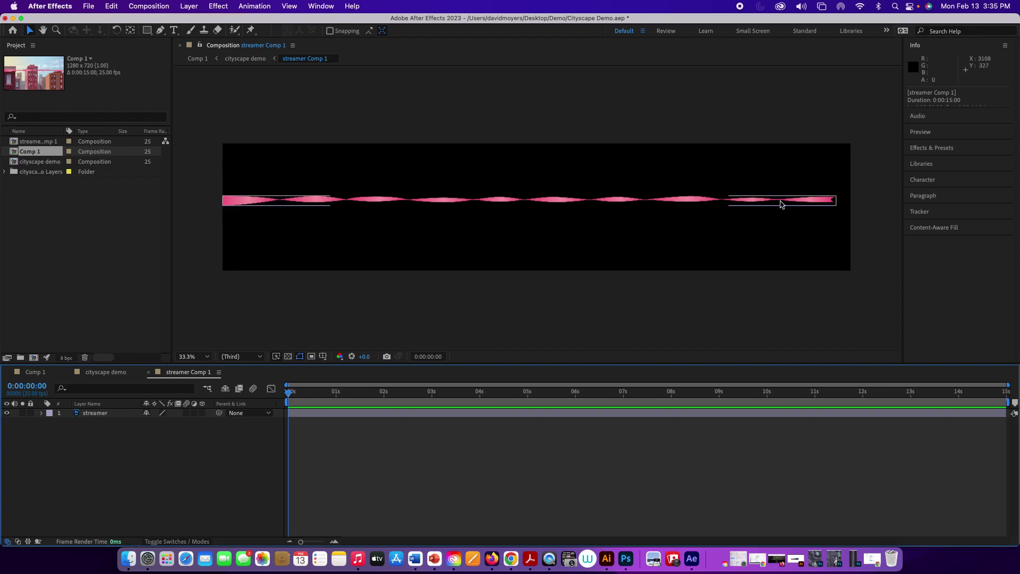
# Keyframe the streamer's Position from x -1370 to 1708 by 14:24, then return to cityscape demo
pyautogui.moveTo(795, 202); pyautogui.dragTo(247, 242)
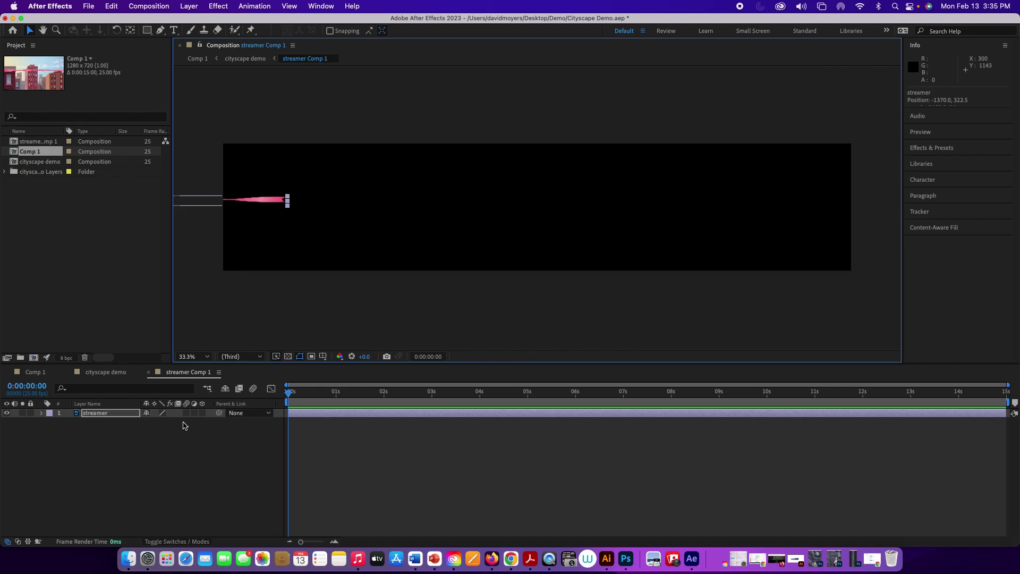
pyautogui.click(115, 415)
pyautogui.press('p')
pyautogui.click(82, 422)
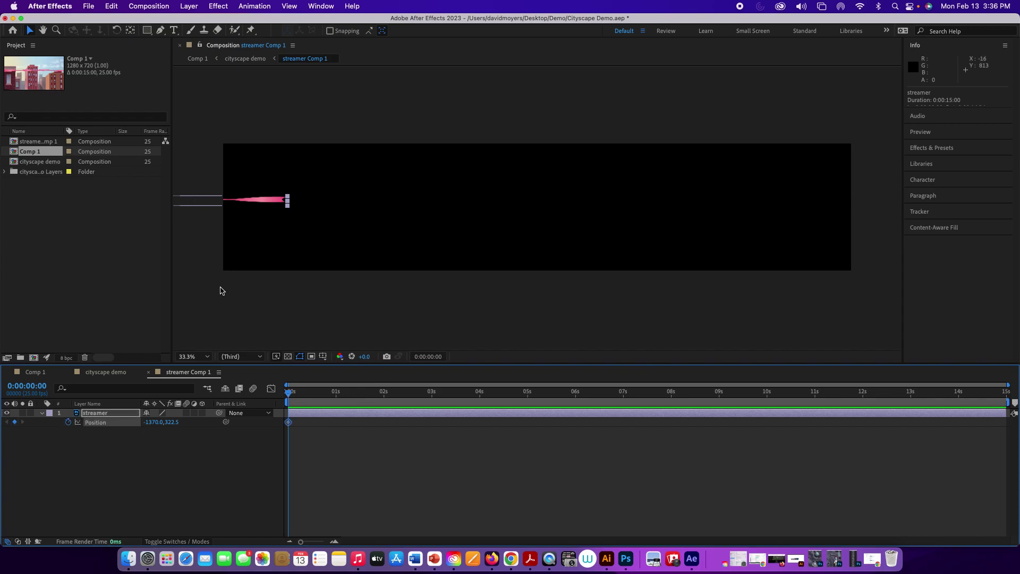
pyautogui.moveTo(291, 403); pyautogui.dragTo(1019, 422)
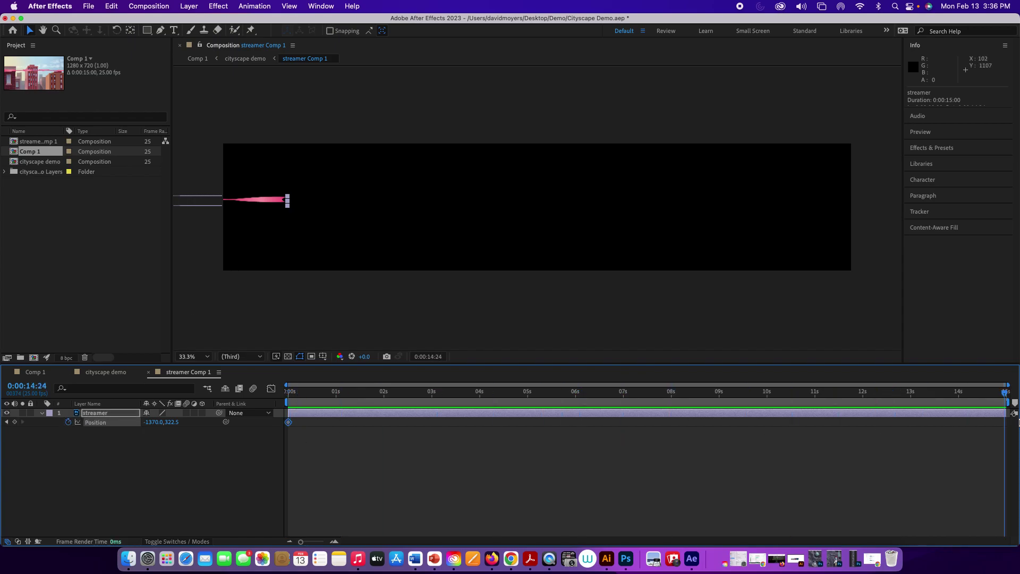
pyautogui.moveTo(274, 199); pyautogui.dragTo(818, 221)
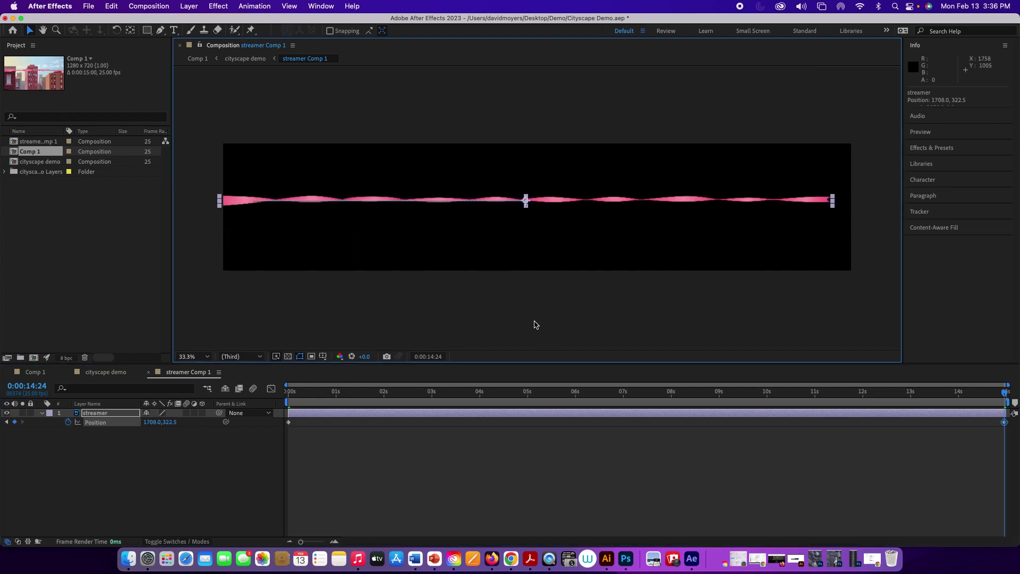
pyautogui.click(106, 372)
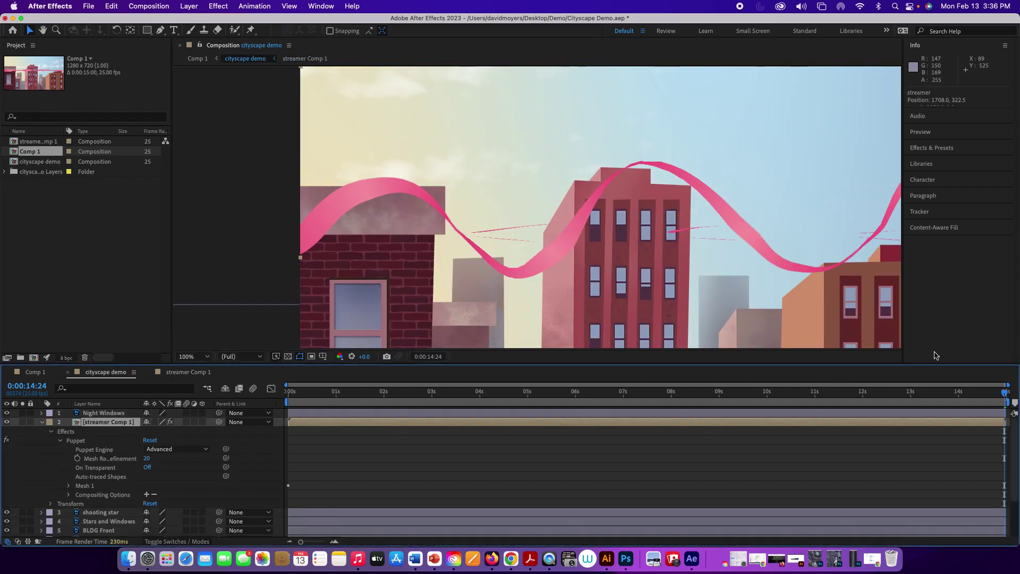
# Preview the streamer sweeping along its puppet wave across the skyline, then switch to Comp 1
pyautogui.press('space')
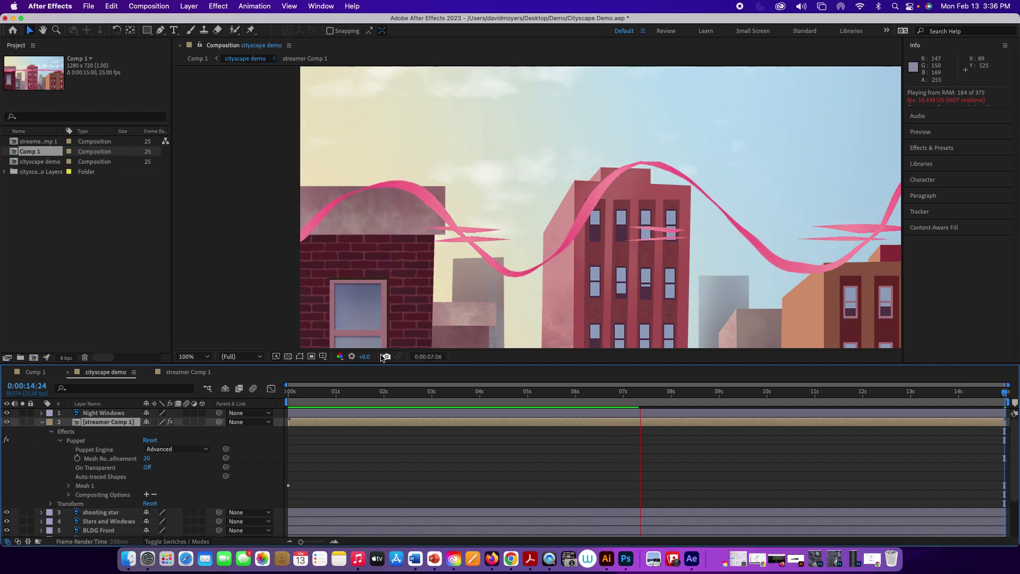
pyautogui.press('space')
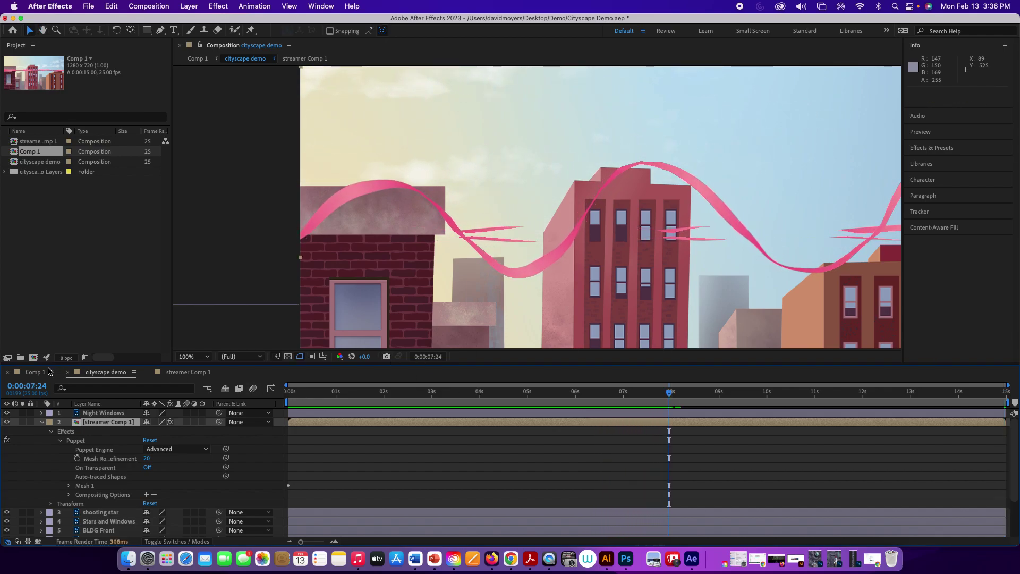
pyautogui.click(42, 372)
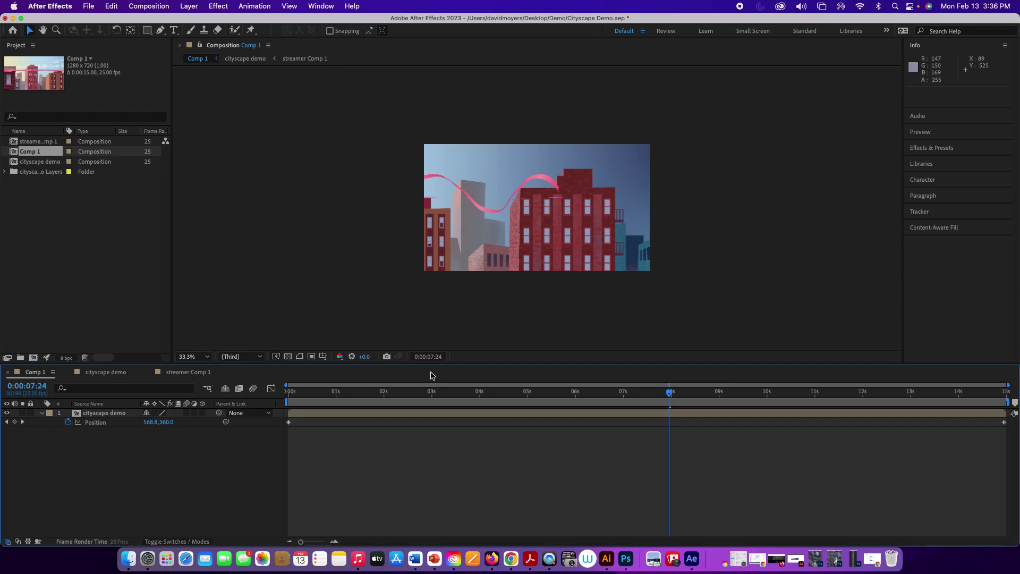
pyautogui.press('space')
pyautogui.press('space')
pyautogui.press('space')
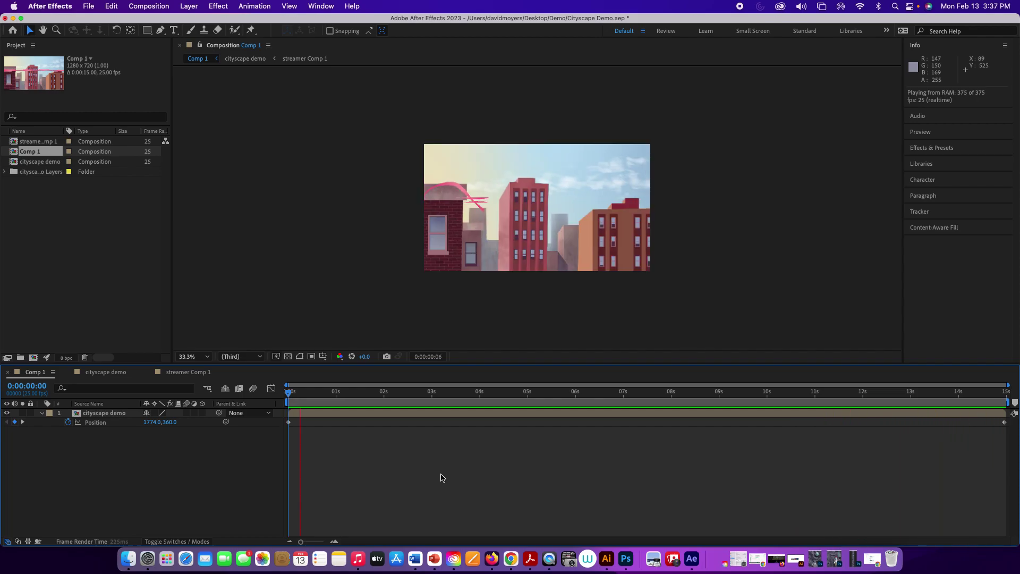
pyautogui.press('space')
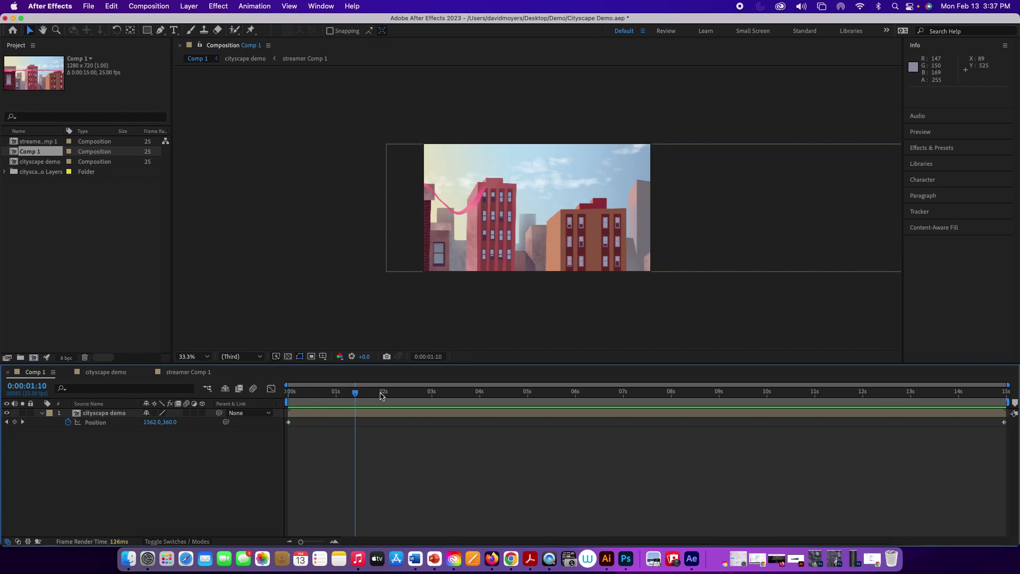
pyautogui.moveTo(355, 392); pyautogui.dragTo(333, 393)
# In cityscape demo, frame the whole skyline at 14:24 and display the streamer's puppet pins
pyautogui.click(114, 371)
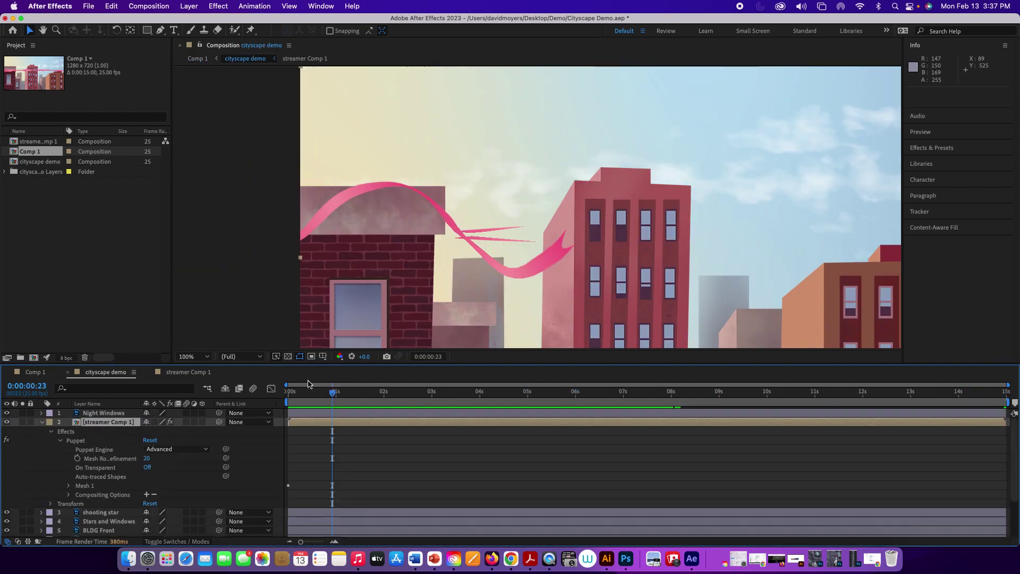
pyautogui.press(',')
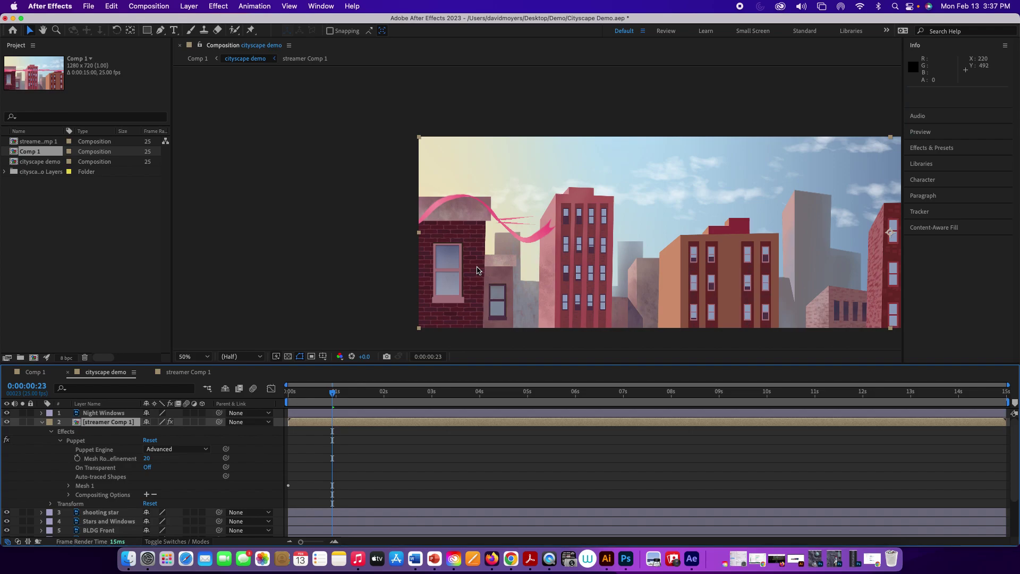
pyautogui.press(',')
pyautogui.press('h')
pyautogui.moveTo(587, 278); pyautogui.dragTo(341, 280)
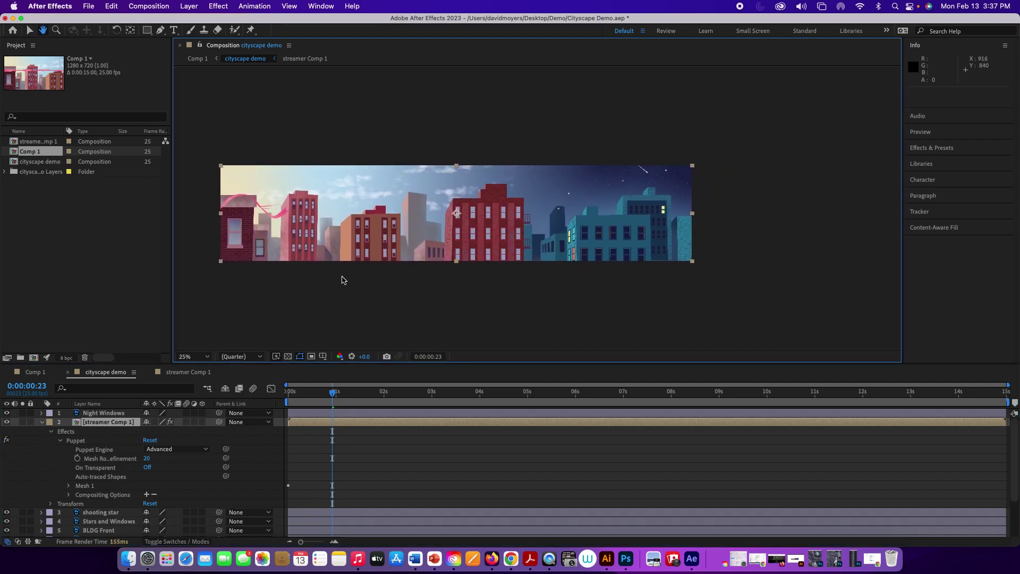
pyautogui.press('v')
pyautogui.moveTo(332, 391); pyautogui.dragTo(1015, 403)
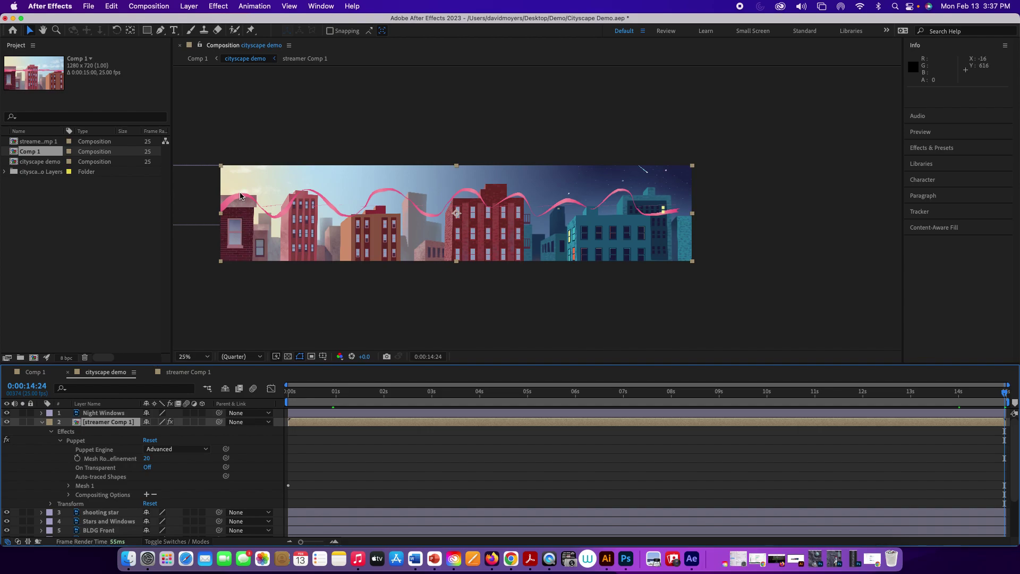
pyautogui.click(252, 30)
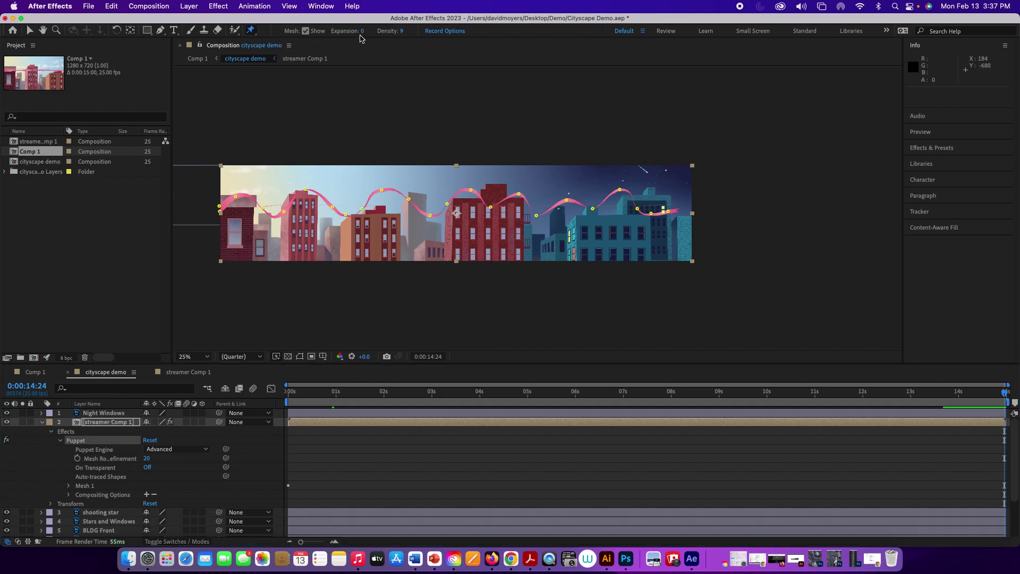
# Raise the streamer's puppet mesh Expansion to 44 and Density to 12
pyautogui.moveTo(367, 35); pyautogui.dragTo(381, 37)
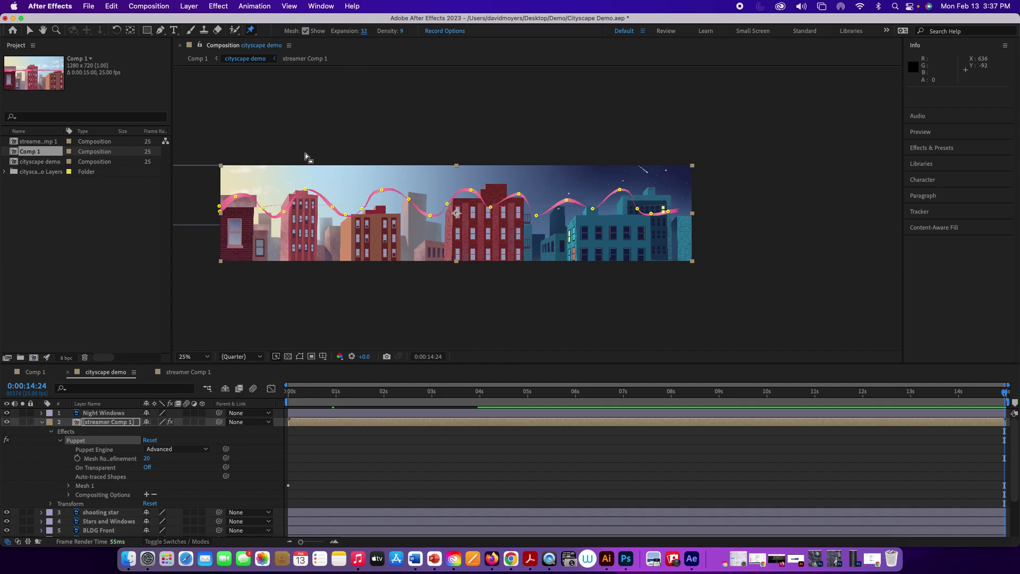
pyautogui.click(235, 197)
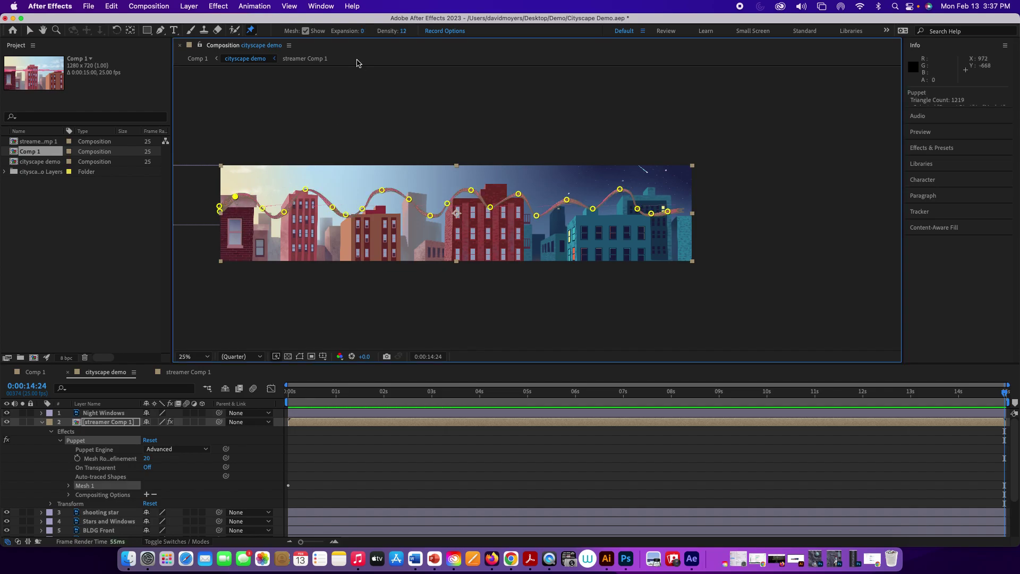
pyautogui.moveTo(364, 33); pyautogui.dragTo(381, 33)
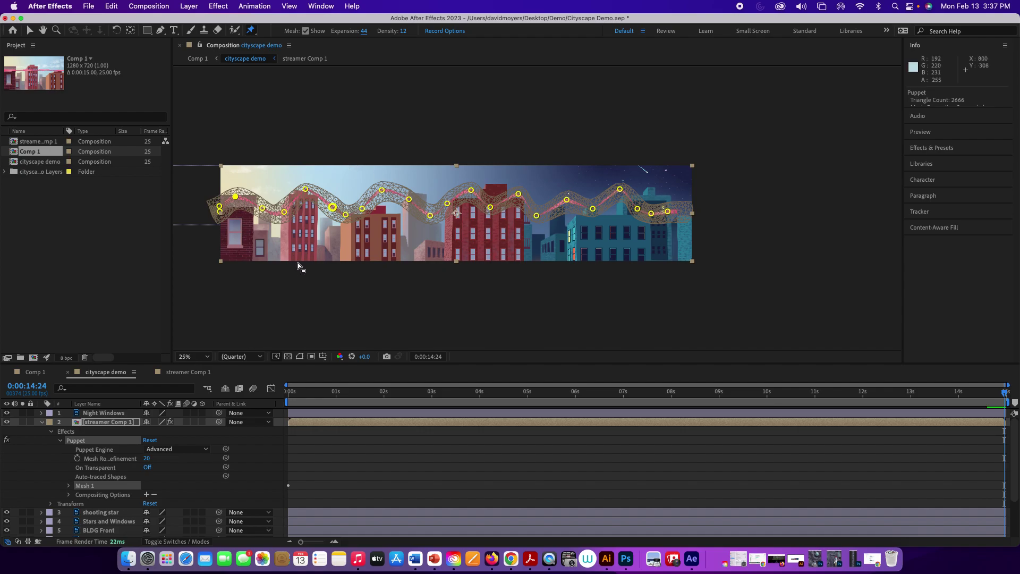
# Leave puppet editing, switch to Comp 1, and preview the day-to-night pan
pyautogui.click(30, 30)
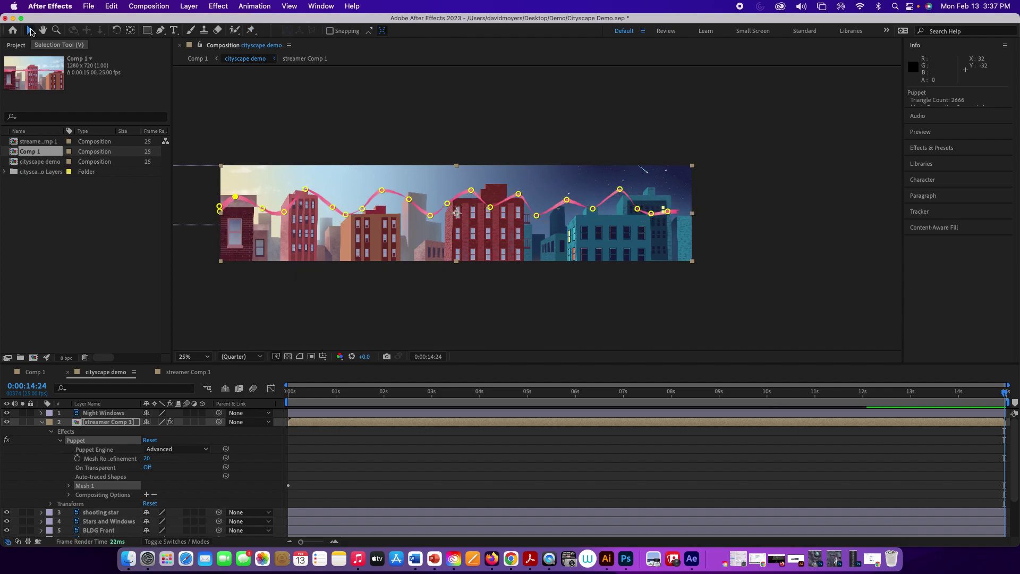
pyautogui.click(35, 371)
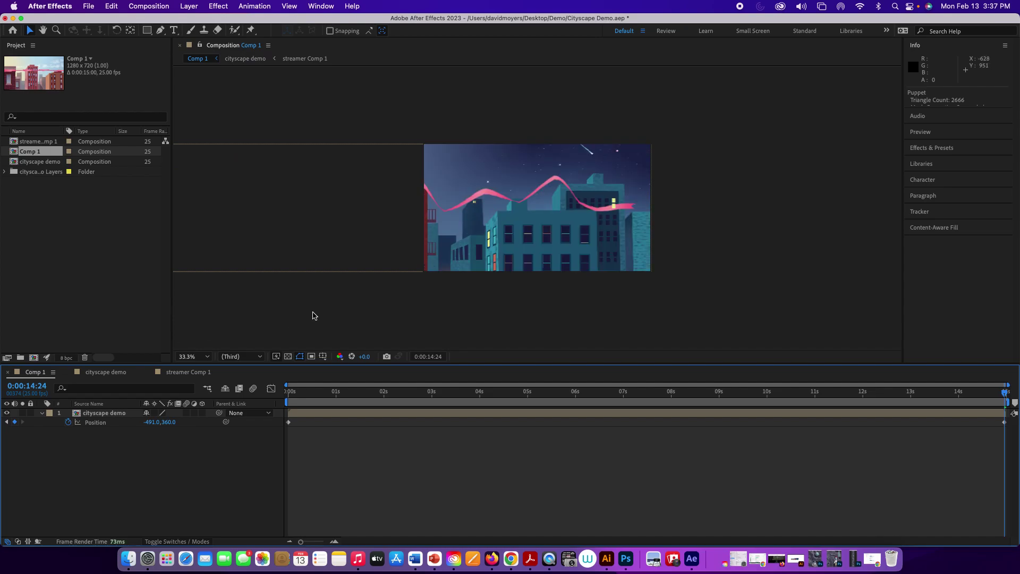
pyautogui.press('space')
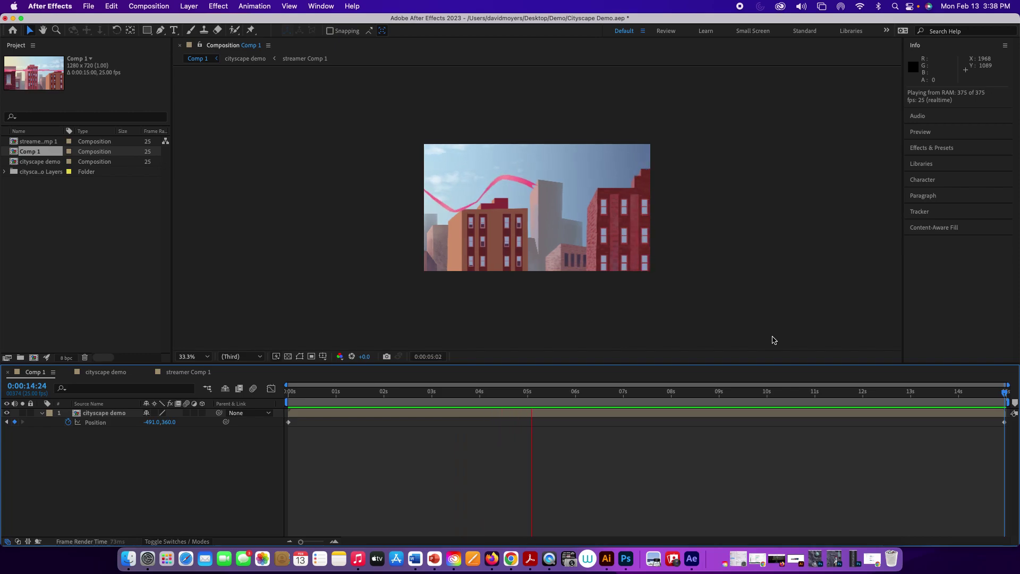
pyautogui.press('space')
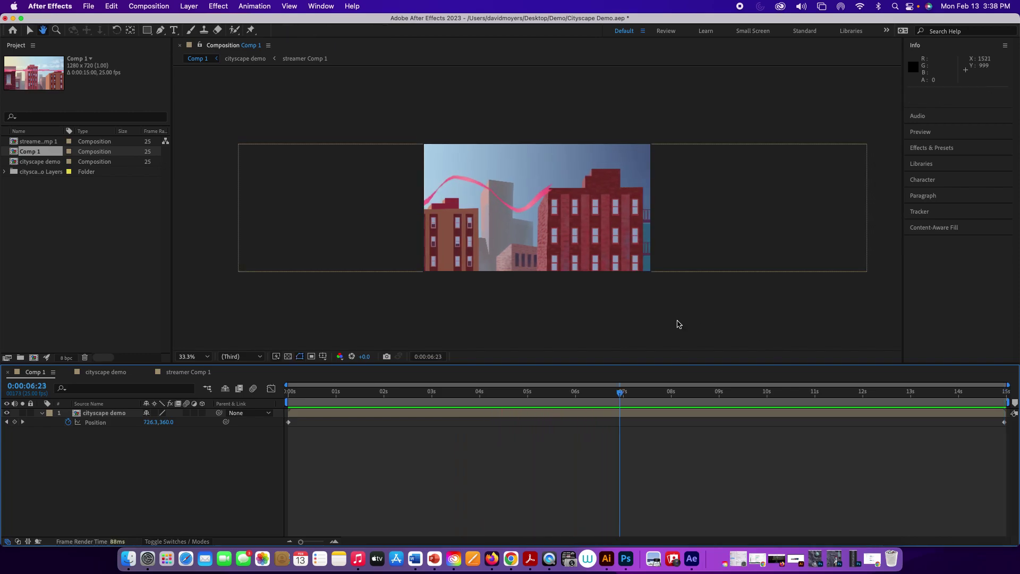
# At the end frame of cityscape demo, zoom in on the streamer and show its puppet pins
pyautogui.click(106, 373)
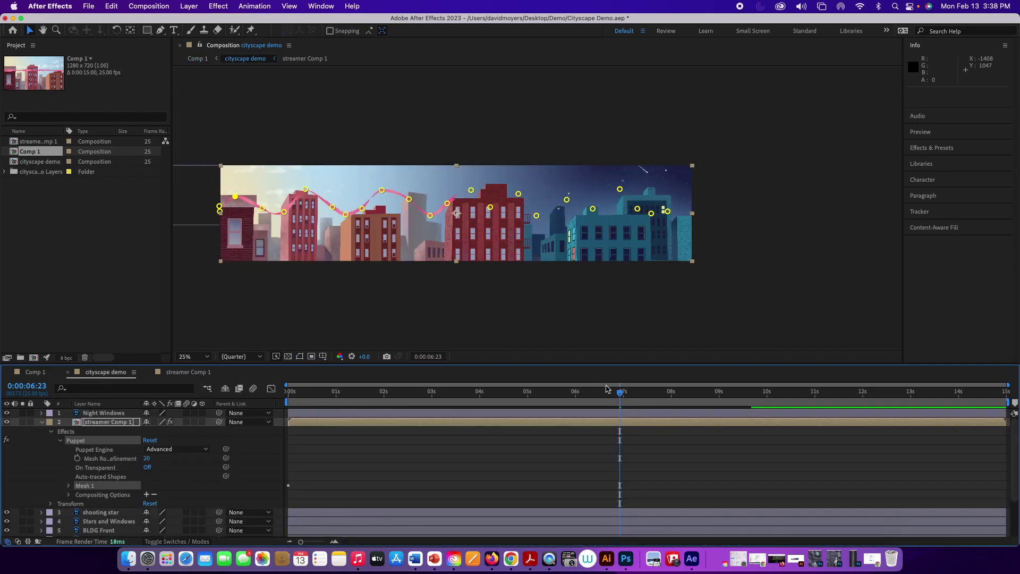
pyautogui.moveTo(621, 393); pyautogui.dragTo(1018, 434)
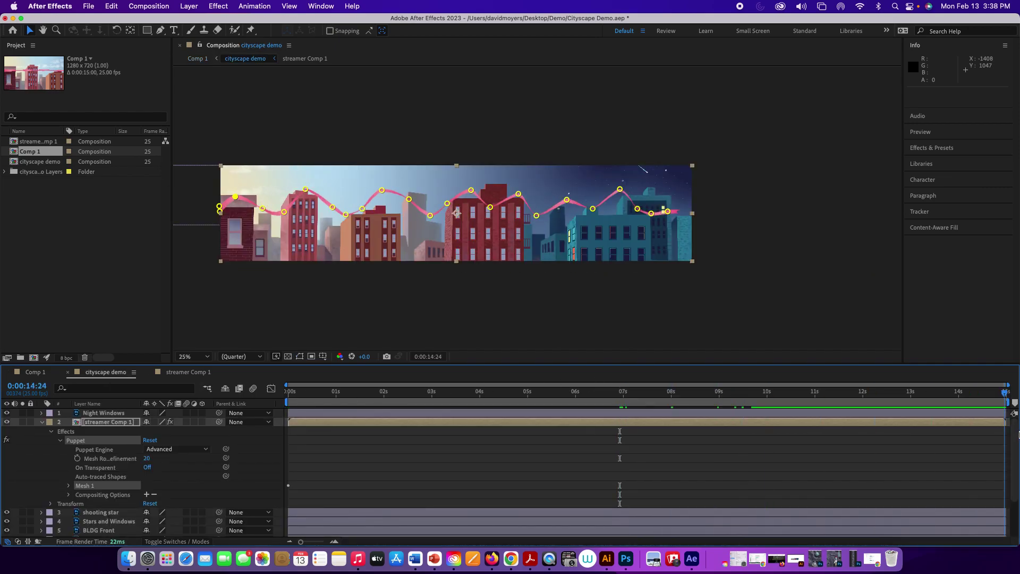
pyautogui.press('z')
pyautogui.moveTo(523, 215); pyautogui.dragTo(421, 150)
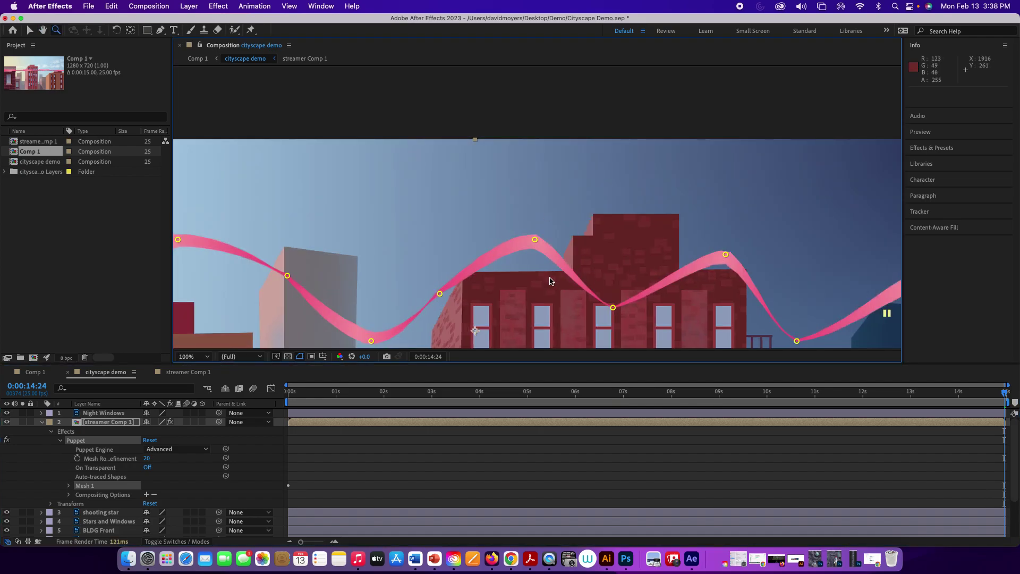
pyautogui.press('u')
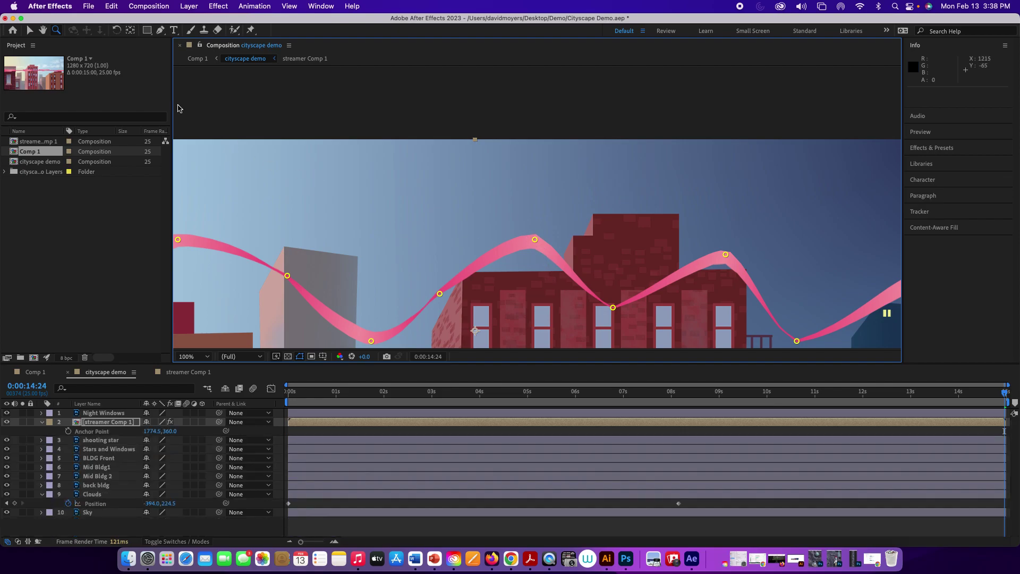
pyautogui.click(251, 29)
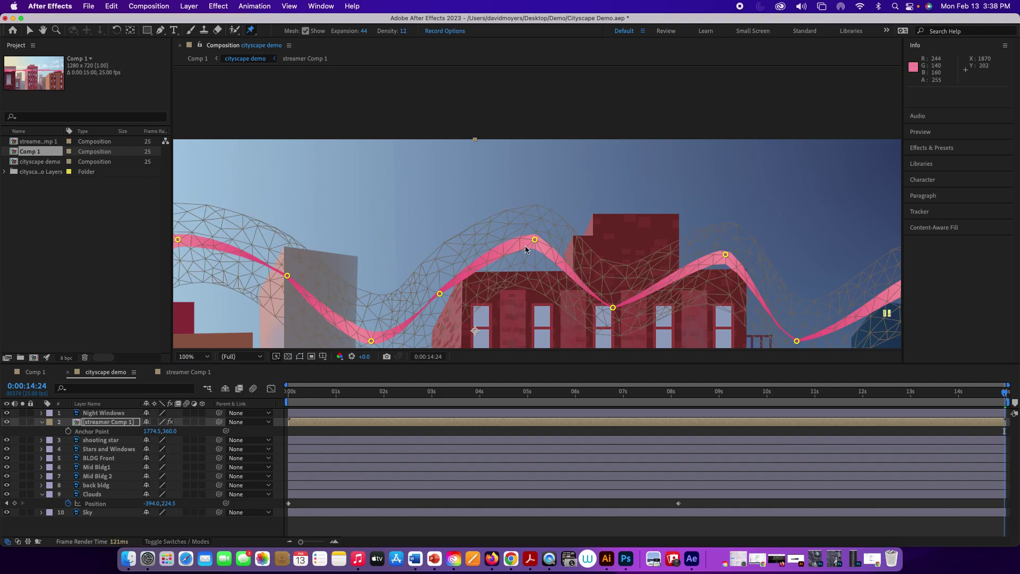
pyautogui.moveTo(534, 245); pyautogui.dragTo(533, 246)
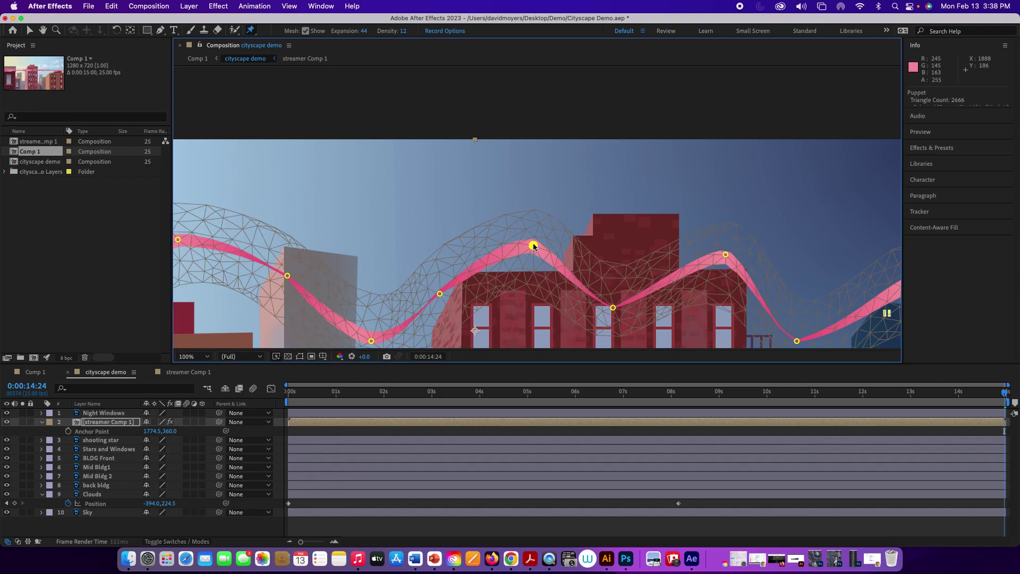
# Add two pins around the ribbon's crest over the red building and round the curve
pyautogui.click(491, 259)
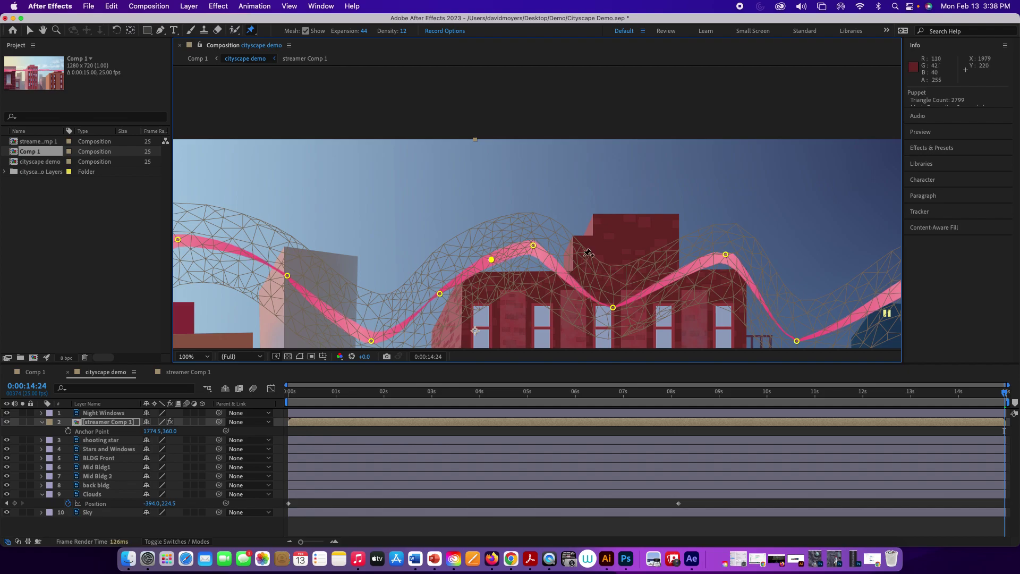
pyautogui.click(558, 261)
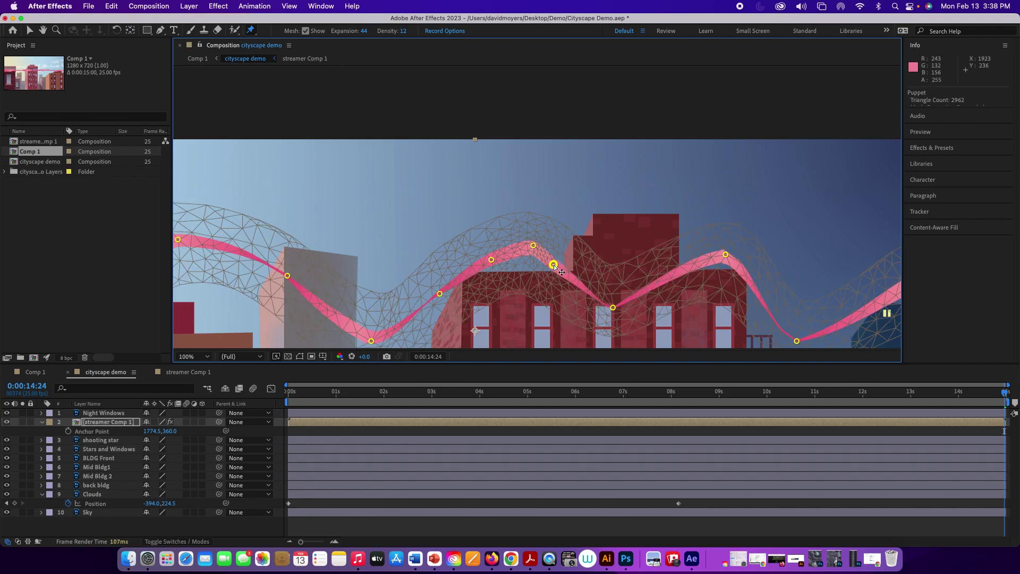
pyautogui.moveTo(559, 259); pyautogui.dragTo(560, 255)
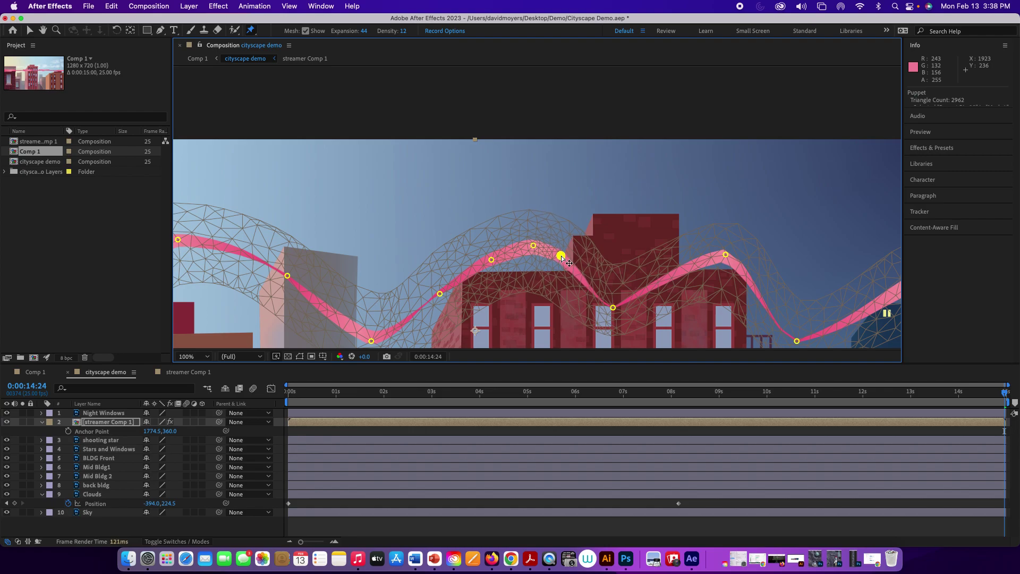
pyautogui.moveTo(490, 253); pyautogui.dragTo(532, 249)
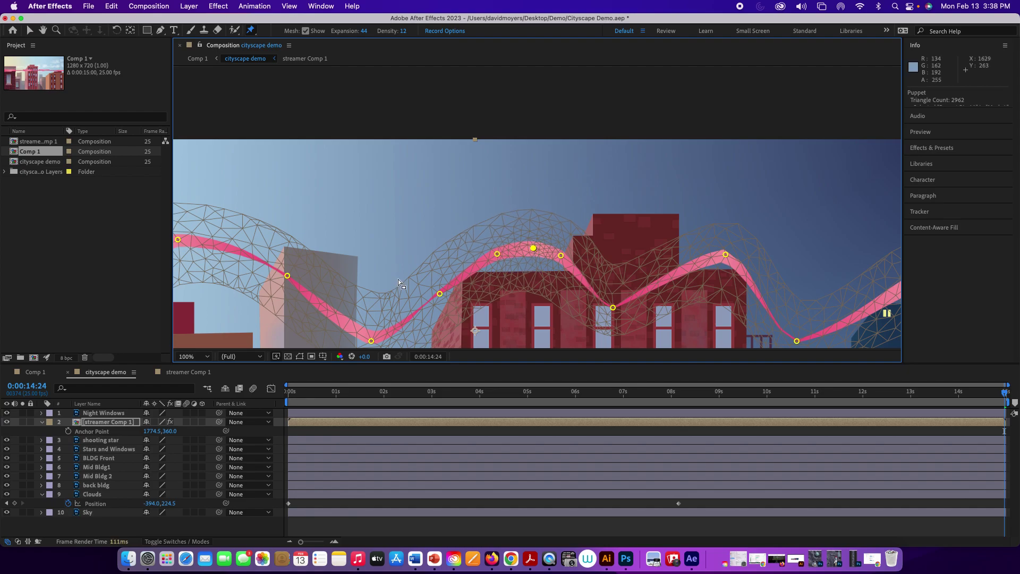
# Add pins on the ribbon's right rise and peak, rounding the peak, then pan to the night skyline
pyautogui.click(689, 267)
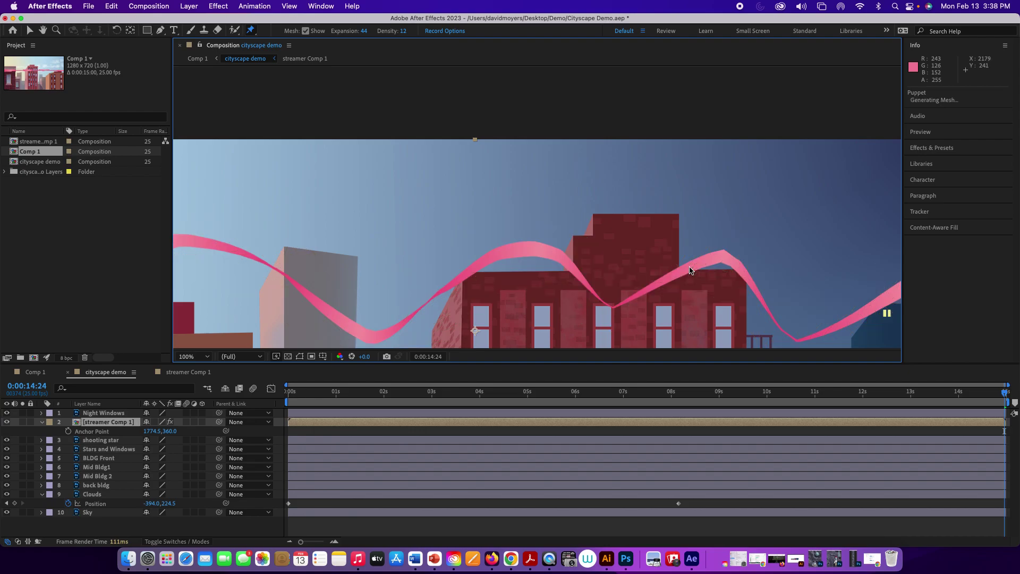
pyautogui.click(743, 278)
pyautogui.moveTo(743, 280); pyautogui.dragTo(760, 274)
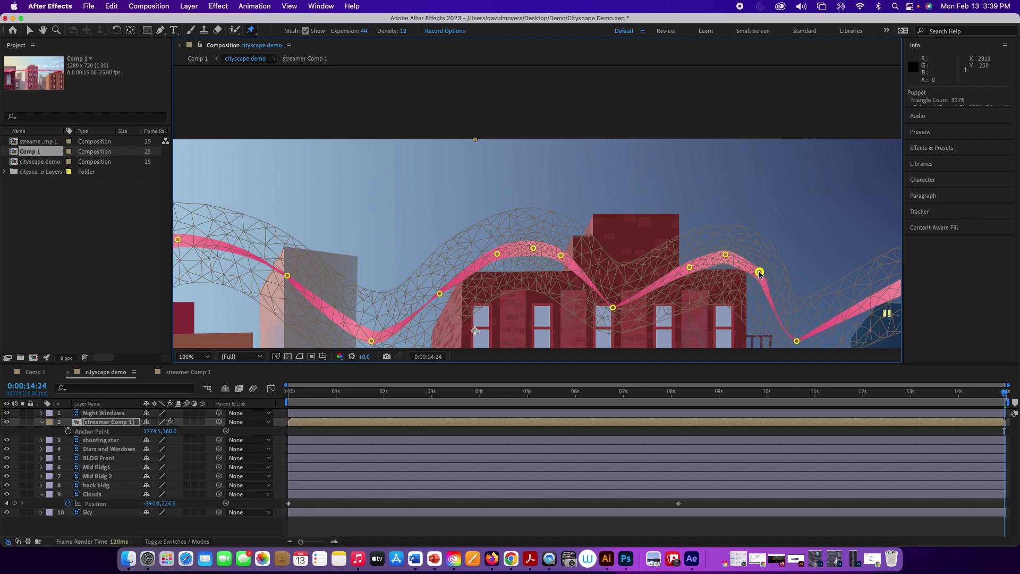
pyautogui.click(745, 264)
pyautogui.moveTo(745, 265); pyautogui.dragTo(747, 260)
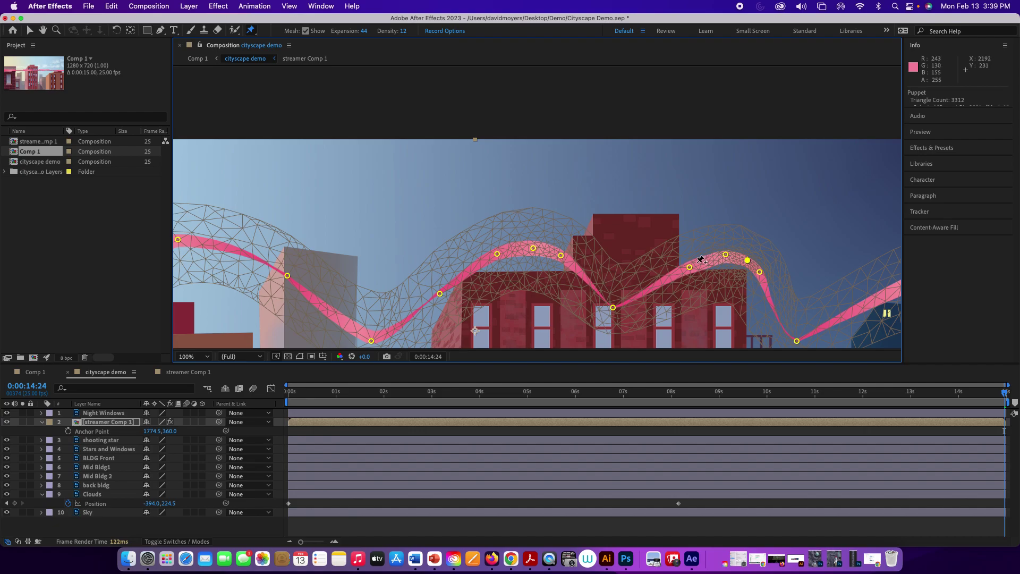
pyautogui.moveTo(691, 268); pyautogui.dragTo(687, 265)
pyautogui.press('h')
pyautogui.moveTo(798, 297); pyautogui.dragTo(518, 227)
pyautogui.press('super+p')
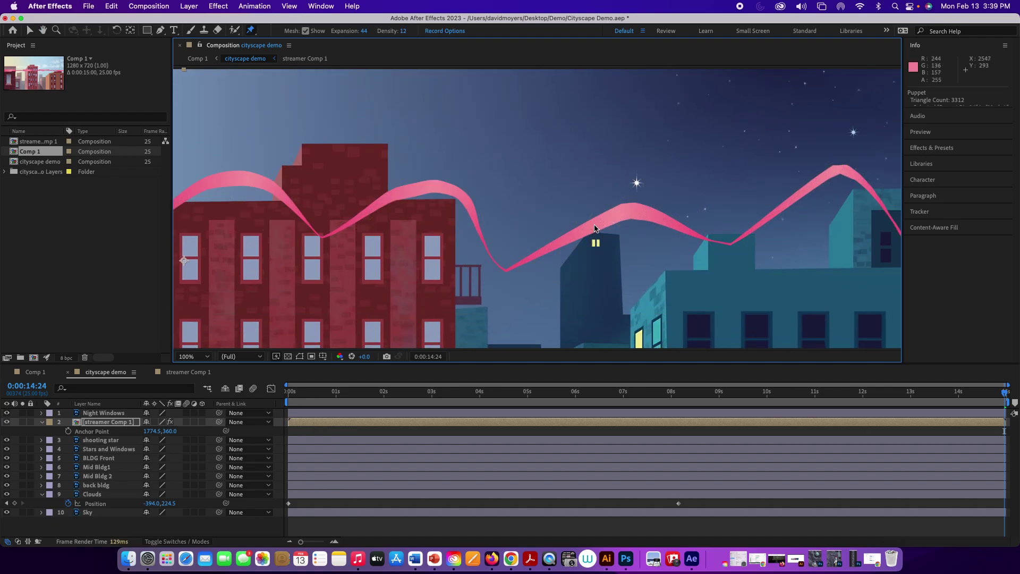
# Add two pins where the ribbon rises over the dark building and ease the rise
pyautogui.click(589, 220)
pyautogui.moveTo(589, 220); pyautogui.dragTo(586, 218)
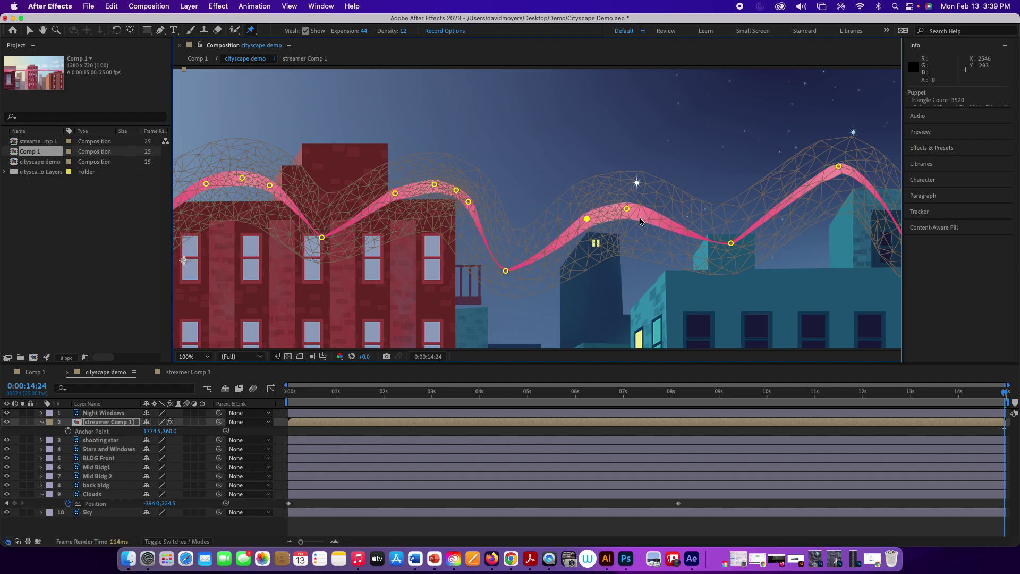
pyautogui.click(674, 221)
pyautogui.moveTo(677, 219); pyautogui.dragTo(679, 217)
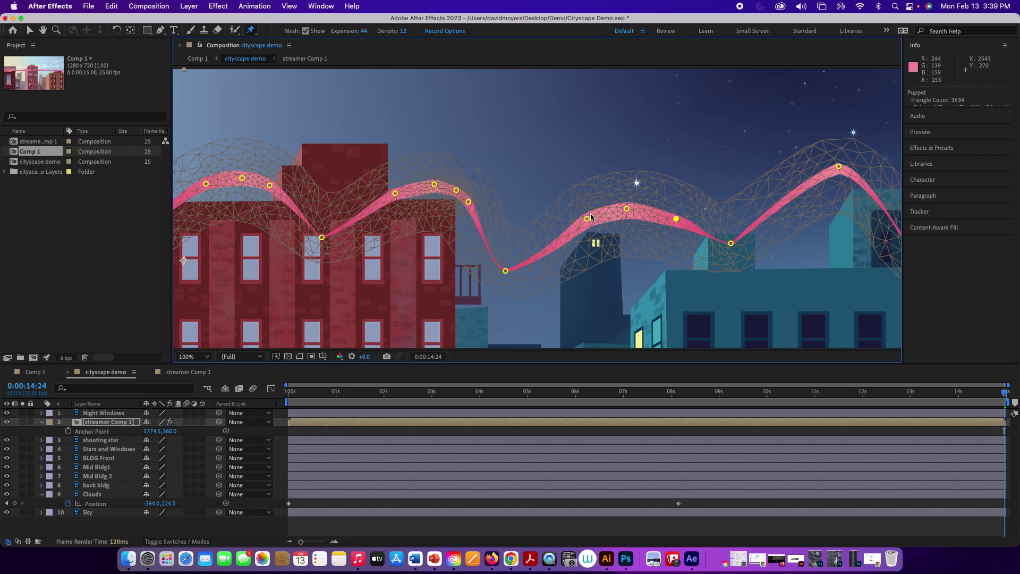
pyautogui.moveTo(588, 219)
pyautogui.mouseDown()
pyautogui.moveTo(578, 213)
pyautogui.moveTo(578, 234)
pyautogui.mouseUp()
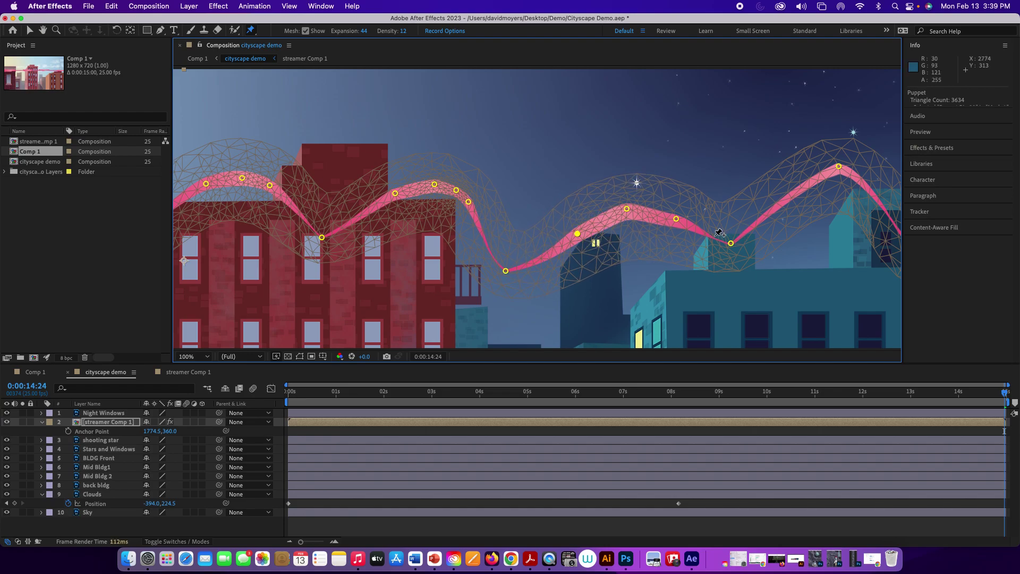
# Lower the dip pin and shift neighbouring pins to even out the ribbon's curves
pyautogui.moveTo(728, 243); pyautogui.dragTo(732, 252)
pyautogui.moveTo(676, 221)
pyautogui.mouseDown()
pyautogui.moveTo(655, 223)
pyautogui.moveTo(658, 214)
pyautogui.moveTo(690, 228)
pyautogui.mouseUp()
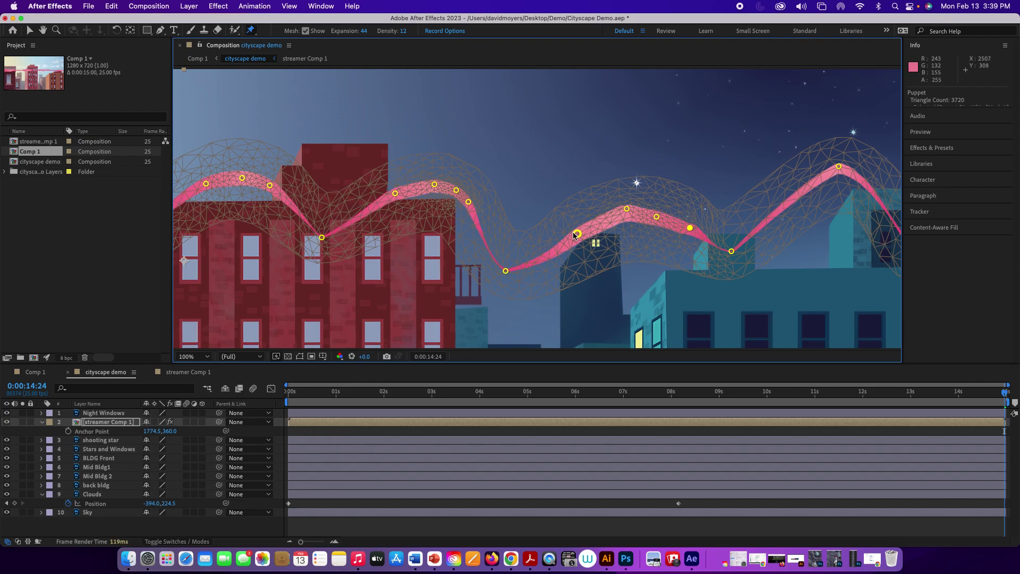
pyautogui.moveTo(578, 235); pyautogui.dragTo(566, 251)
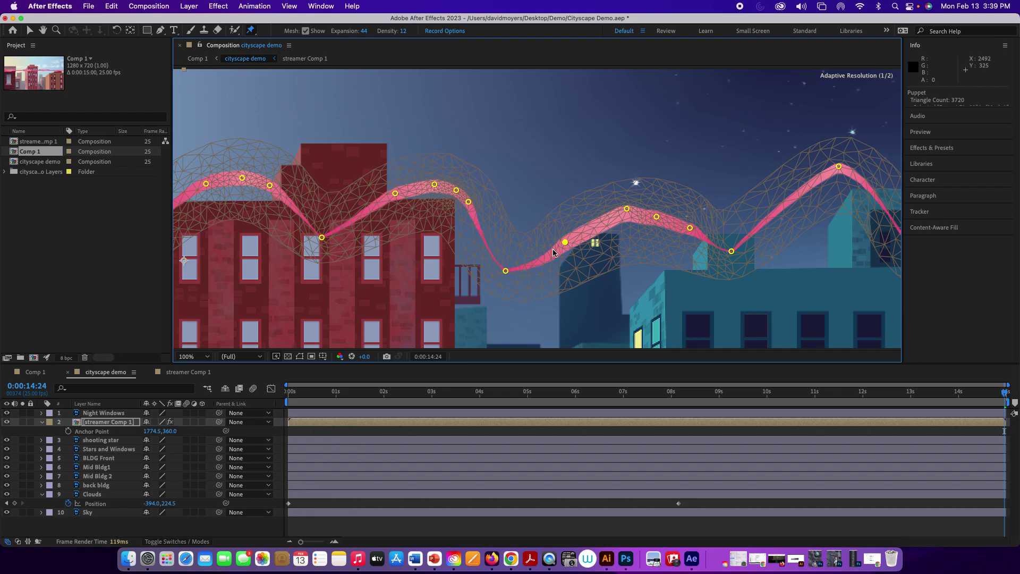
pyautogui.moveTo(752, 211); pyautogui.dragTo(510, 209)
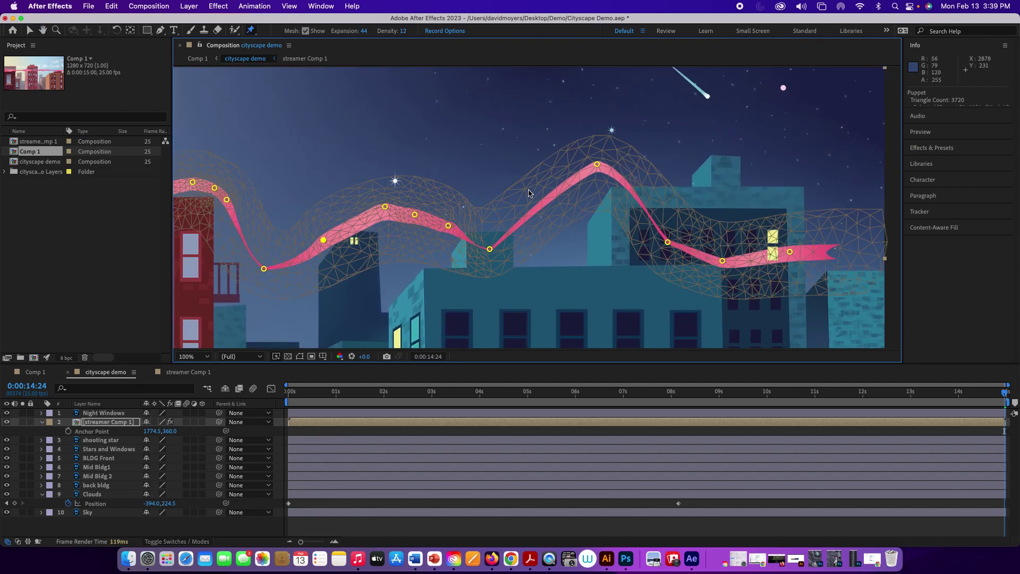
# Add and drag puppet pins to smooth the ribbon's rise, first dip and rounded highest peak
pyautogui.press('super+shift+h')
pyautogui.press('super+shift+h')
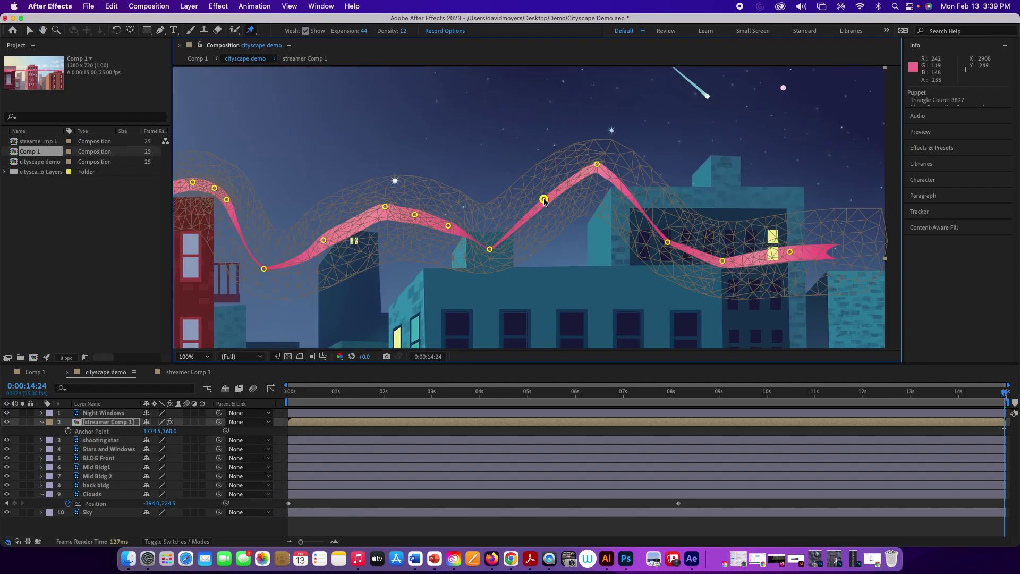
pyautogui.moveTo(542, 200); pyautogui.dragTo(536, 192)
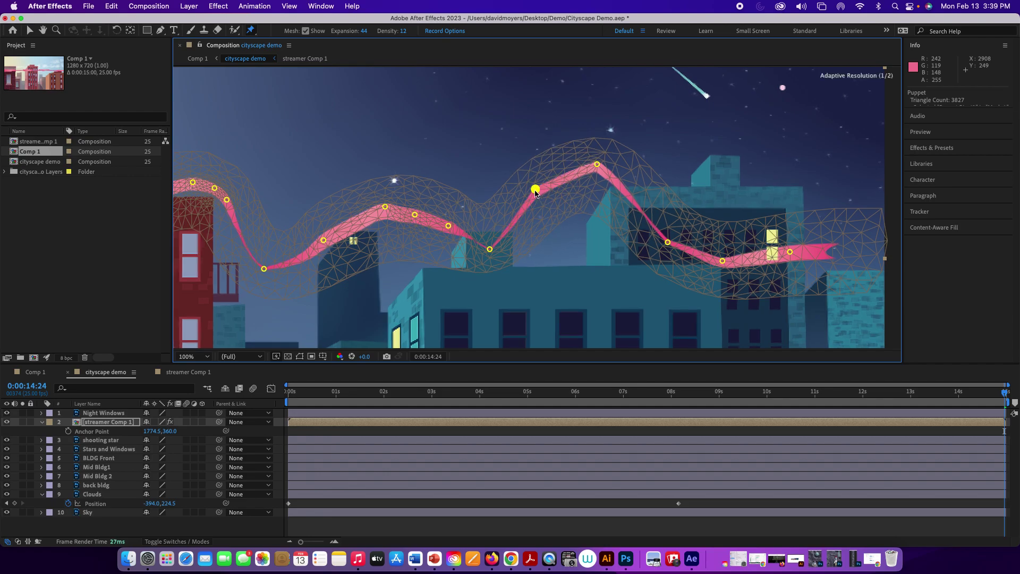
pyautogui.click(509, 232)
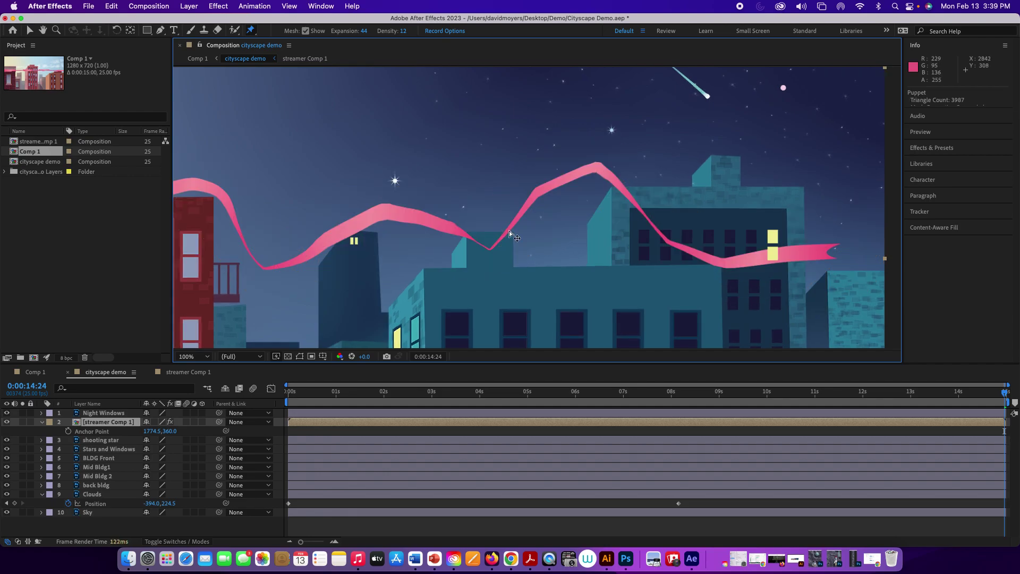
pyautogui.moveTo(510, 233); pyautogui.dragTo(525, 254)
pyautogui.moveTo(535, 190); pyautogui.dragTo(559, 198)
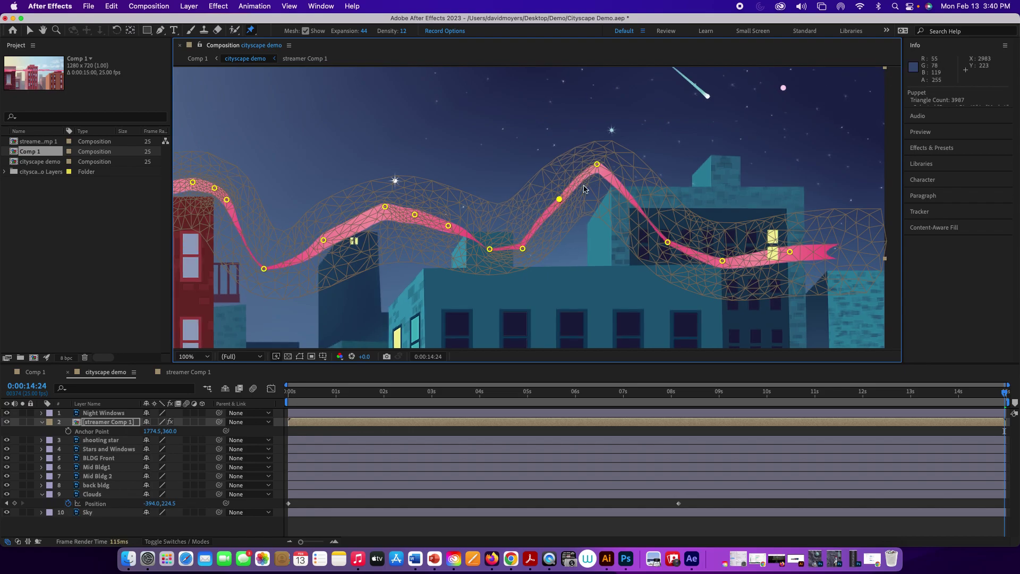
pyautogui.moveTo(597, 166); pyautogui.dragTo(597, 184)
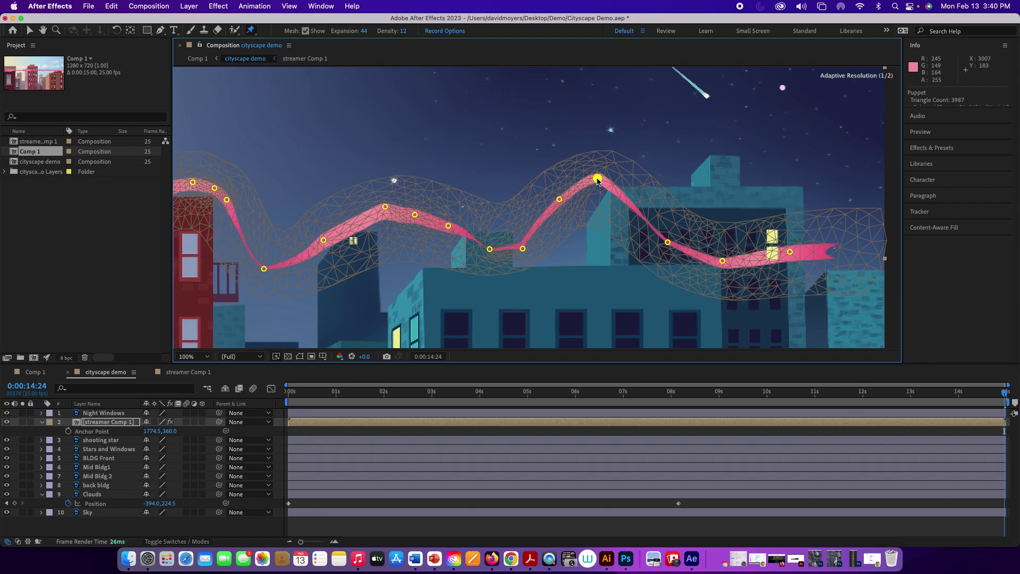
pyautogui.click(633, 206)
pyautogui.moveTo(635, 209); pyautogui.dragTo(644, 199)
# Pin the lower right section and middle dip, and lower the left-side pins to flatten the crest
pyautogui.click(692, 250)
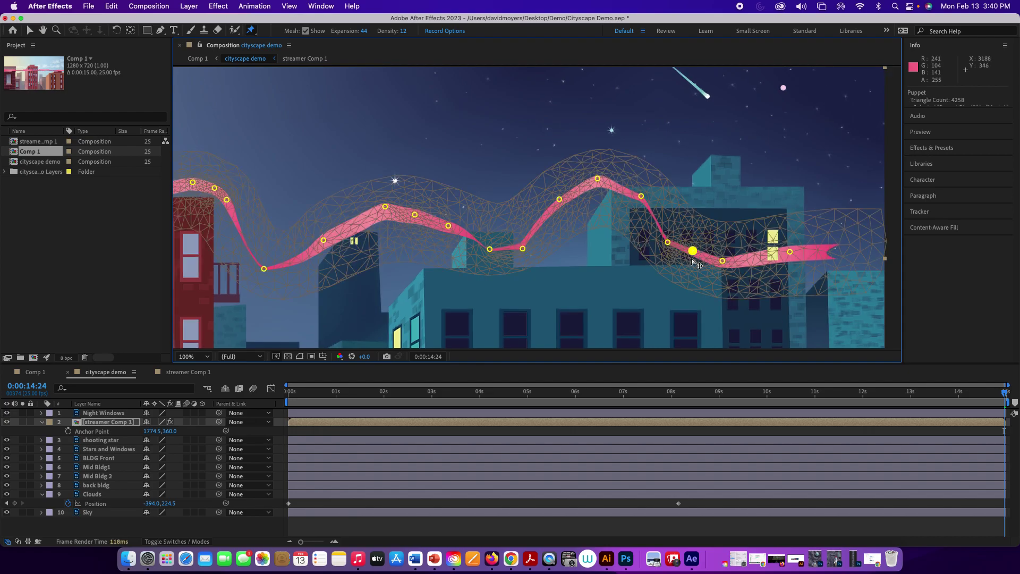
pyautogui.moveTo(692, 258); pyautogui.dragTo(692, 264)
pyautogui.click(624, 184)
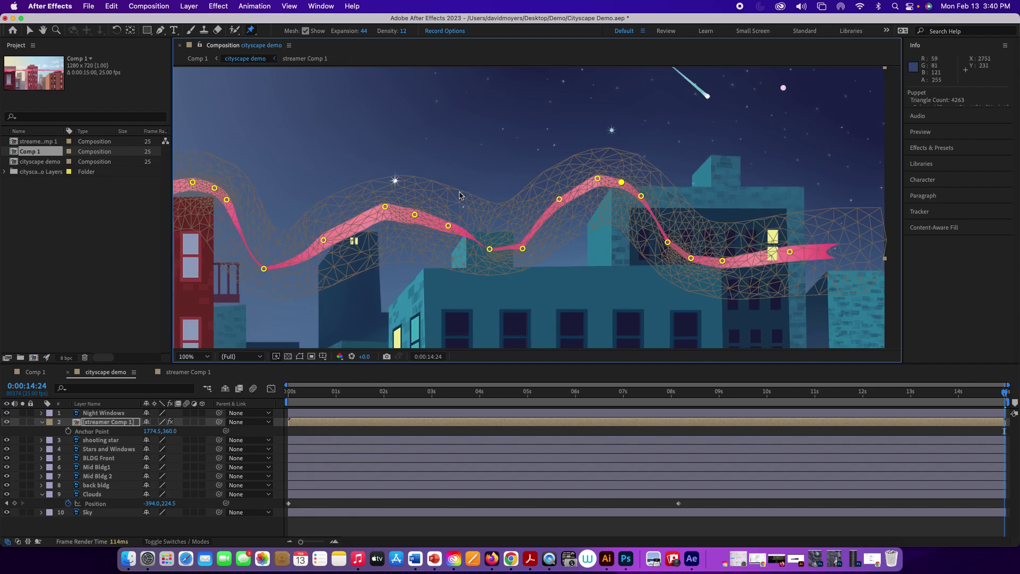
pyautogui.moveTo(452, 222); pyautogui.dragTo(455, 217)
pyautogui.moveTo(386, 207); pyautogui.dragTo(386, 218)
pyautogui.click(324, 242)
pyautogui.moveTo(323, 246); pyautogui.dragTo(321, 252)
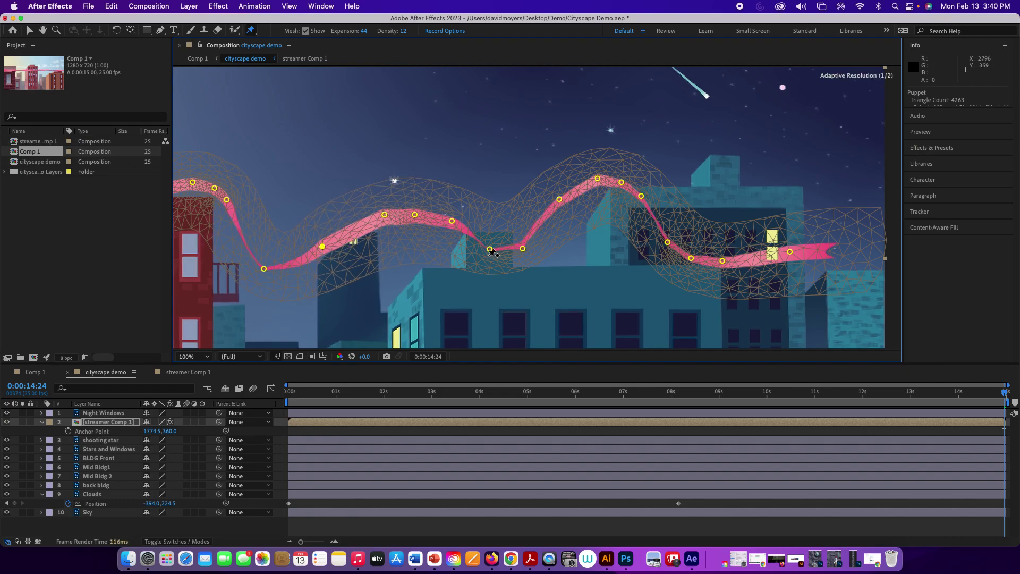
pyautogui.click(505, 248)
pyautogui.moveTo(505, 248); pyautogui.dragTo(505, 253)
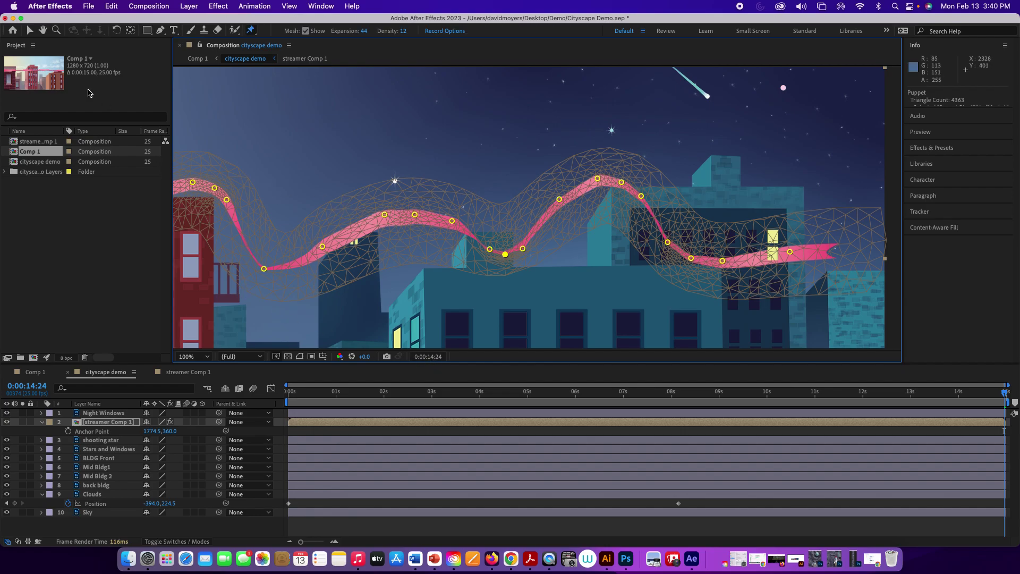
# Return to the Selection tool and Comp 1, then preview the day-to-night cityscape animation
pyautogui.click(30, 30)
pyautogui.click(32, 372)
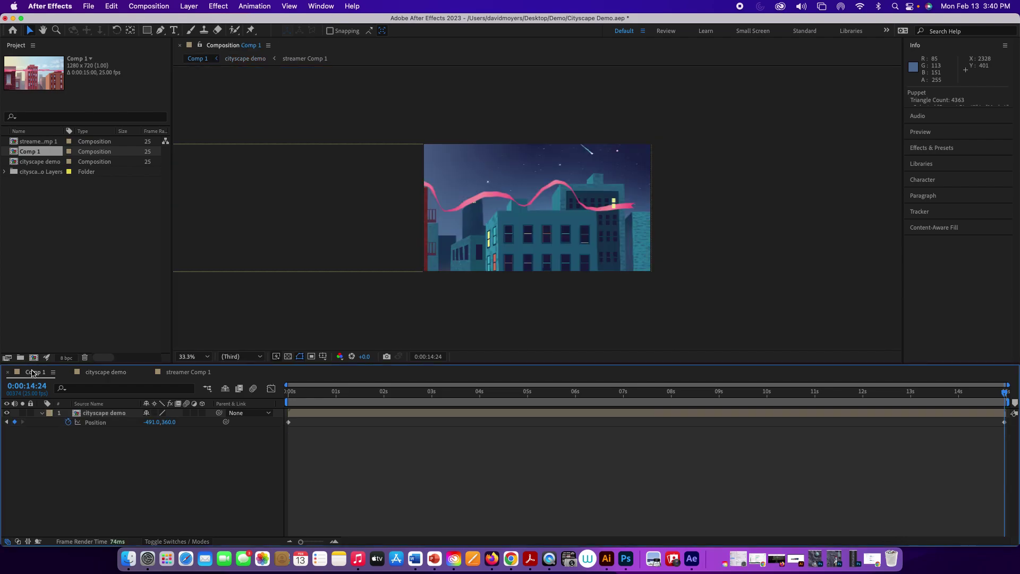
pyautogui.press('space')
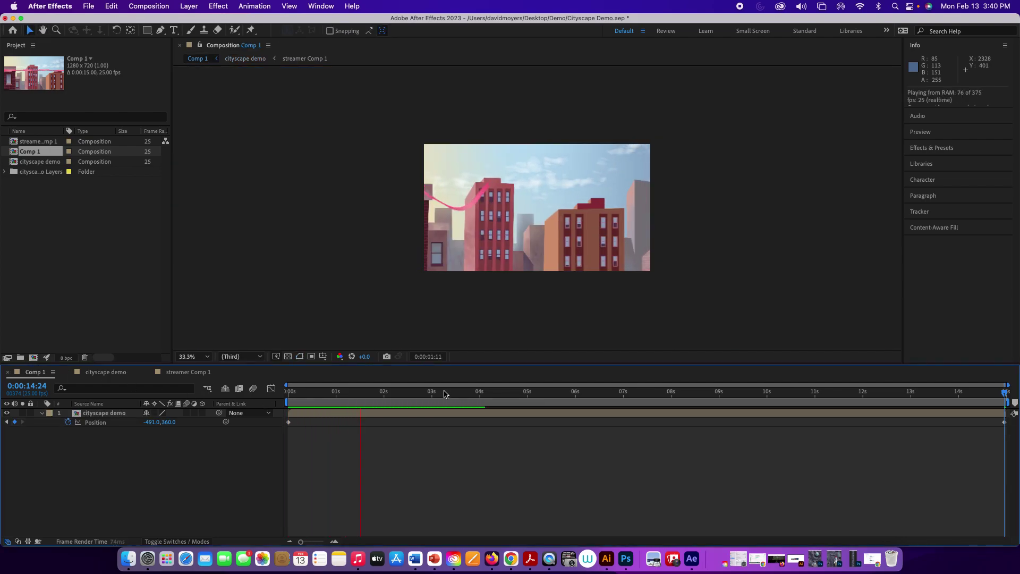